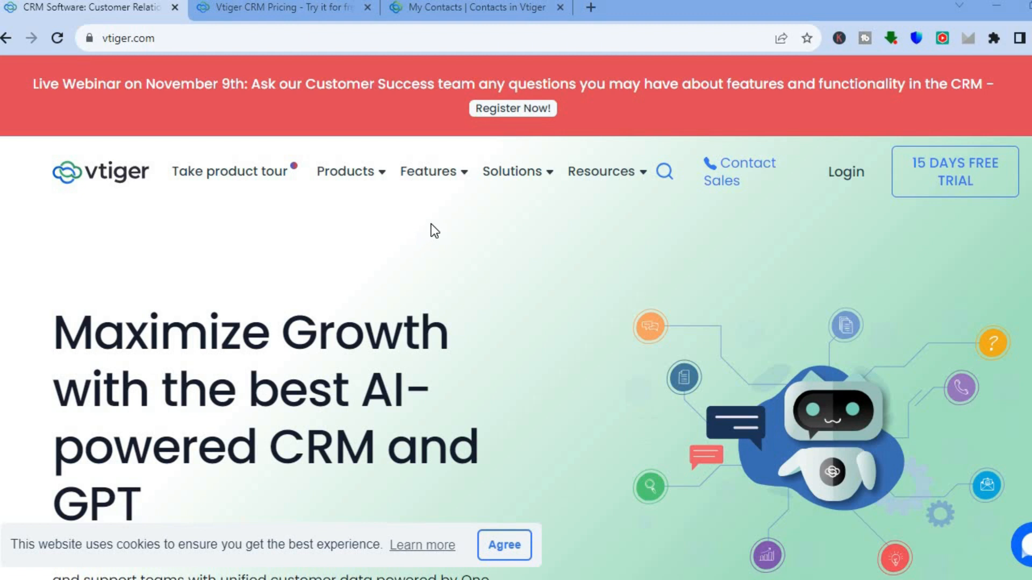
Browse the feature categories on the Vtiger website, including Sales Automation and Sales Enablement
mouse_move(450, 188)
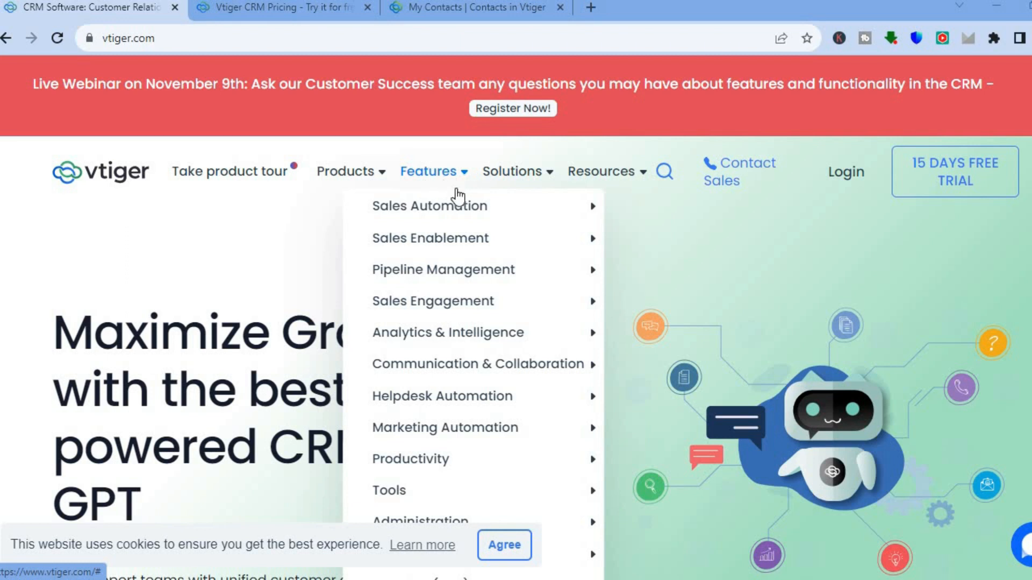
mouse_move(443, 206)
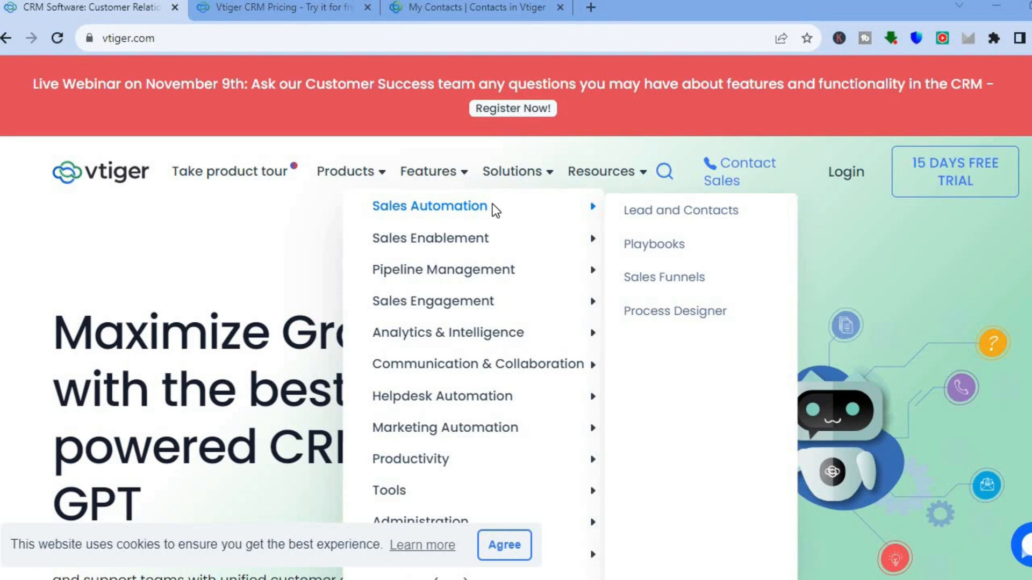
mouse_move(475, 239)
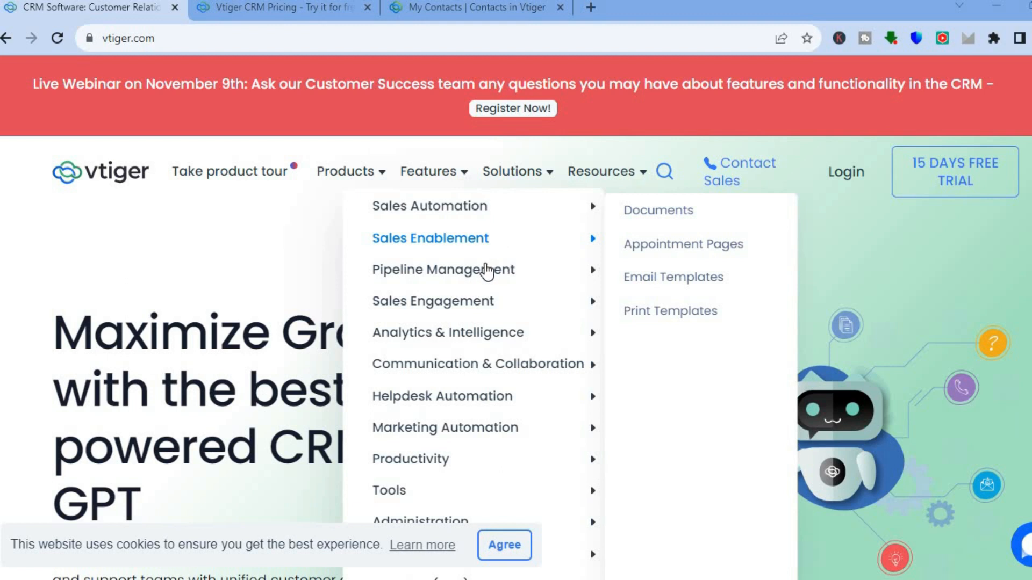
mouse_move(499, 275)
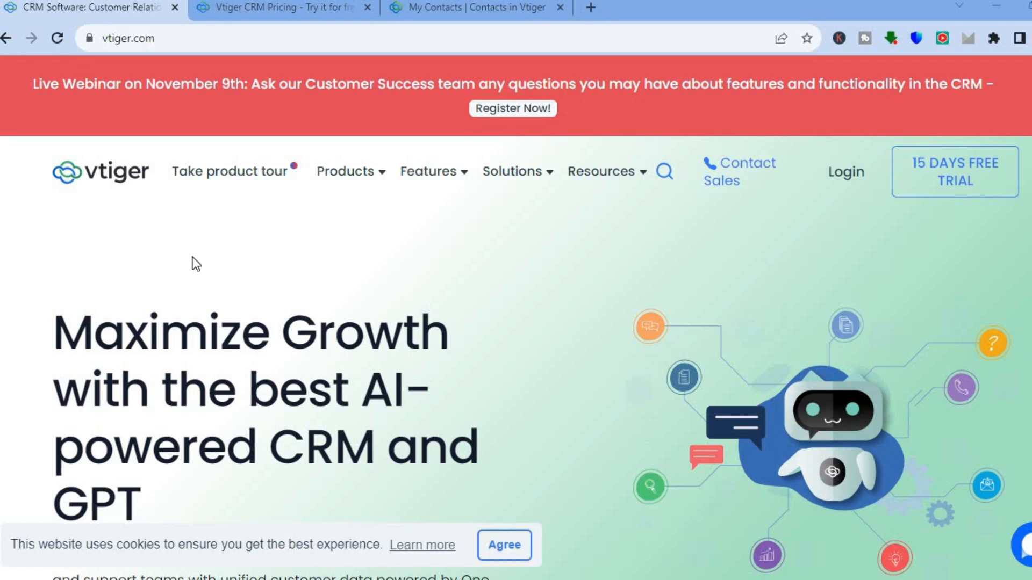
Go to the Vtiger pricing page and set the number of Standard users to 2 in the One Professional price calculator
left_click(437, 7)
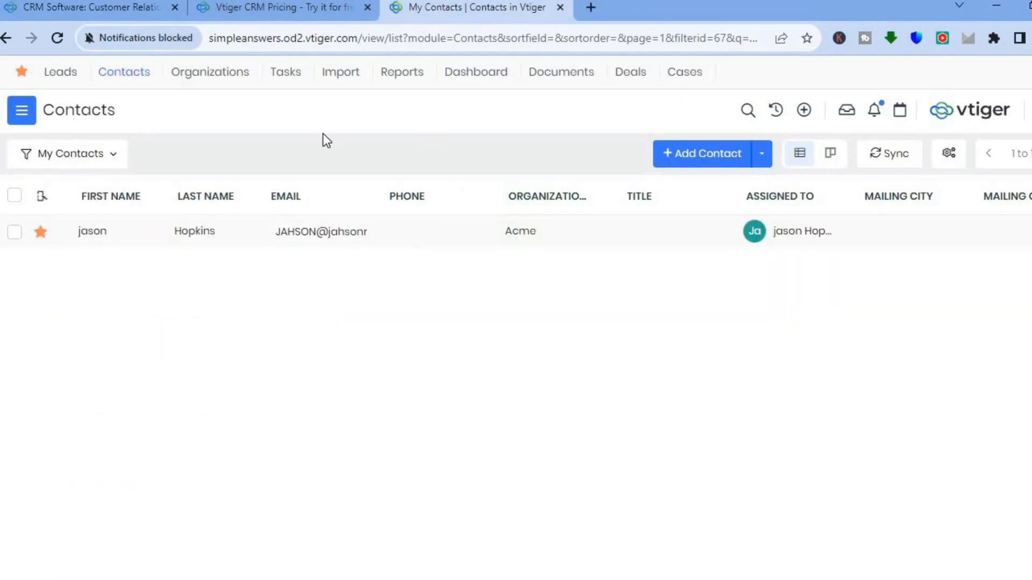
left_click(285, 11)
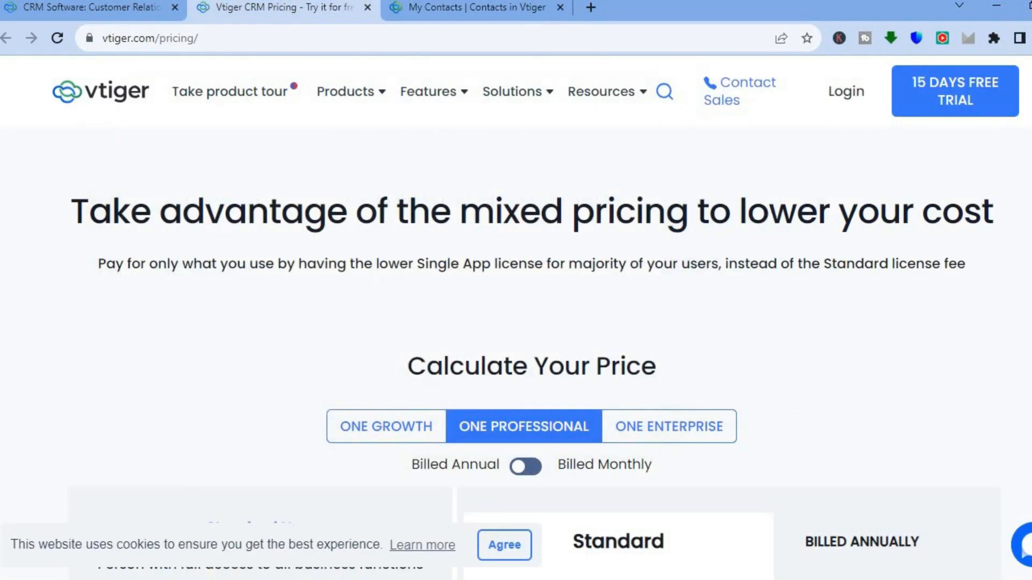
scroll(516, 322, "down", 8)
scroll(516, 349, "up", 3)
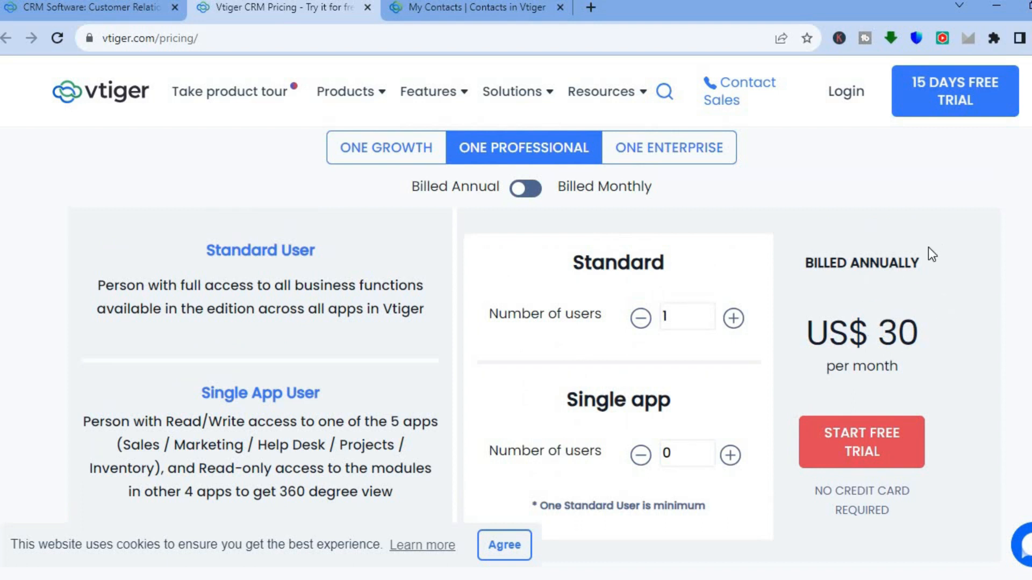
left_click(734, 318)
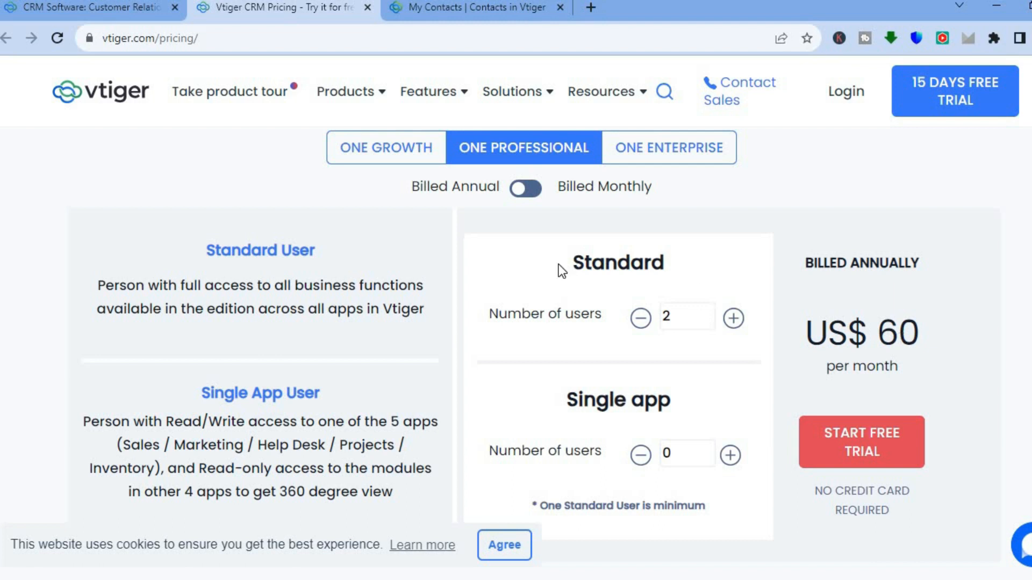
Return to the CRM's Contacts list, view the fields of the Add Contact form, and close it without saving
left_click(454, 8)
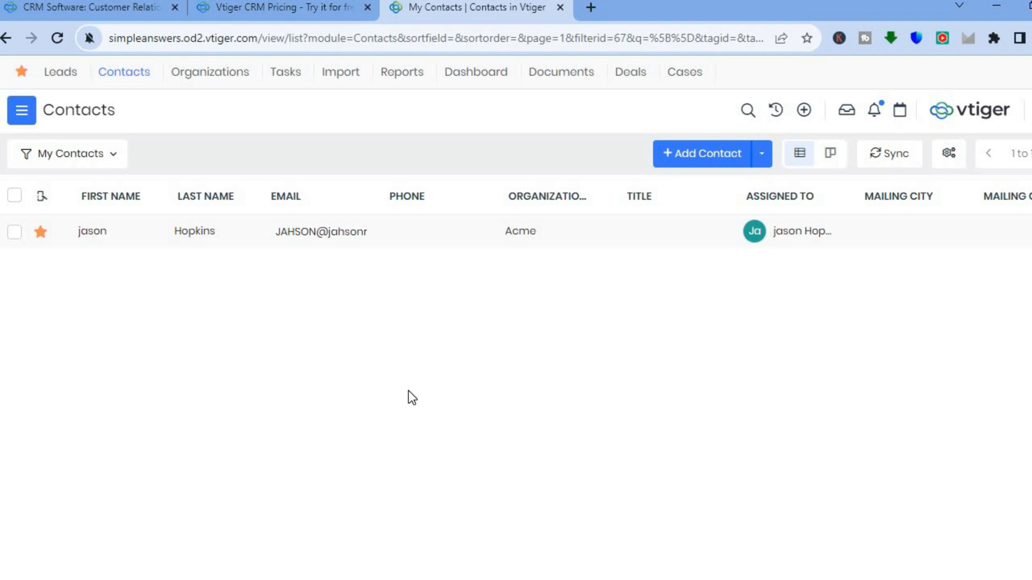
left_click(695, 157)
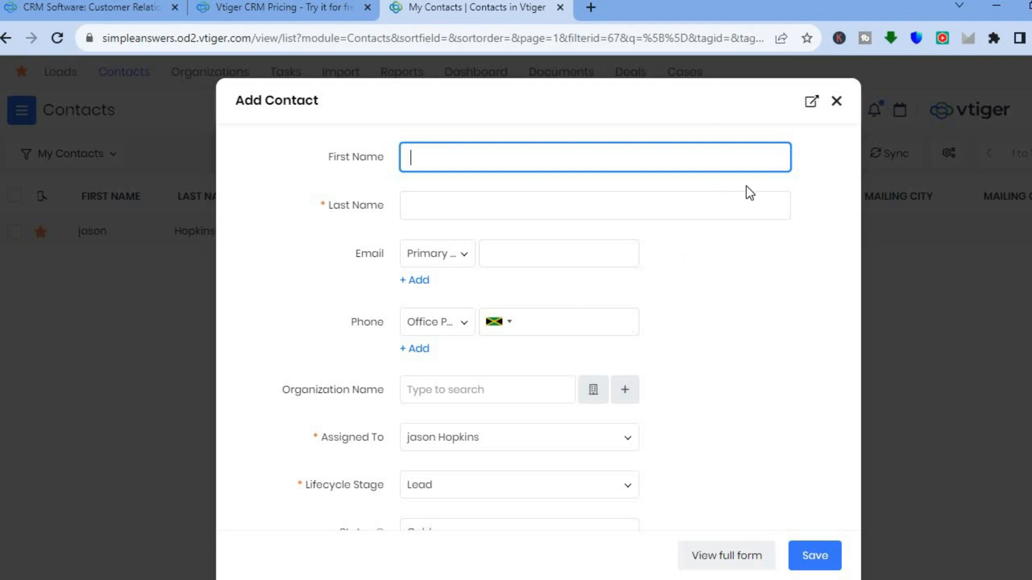
left_click(836, 104)
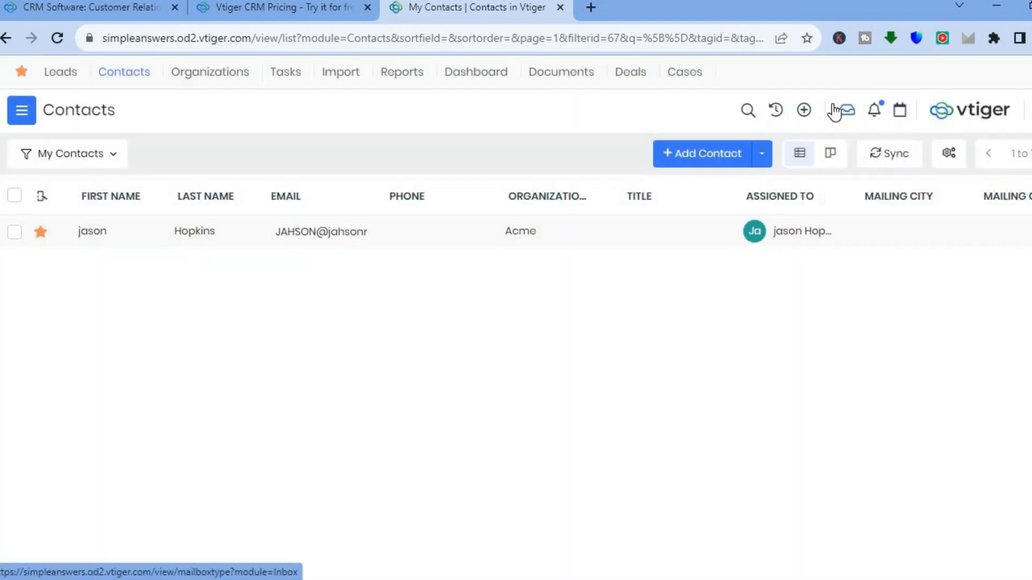
Bring up the contact import settings, review the file format, encoding and delimiter options, and close them
left_click(763, 159)
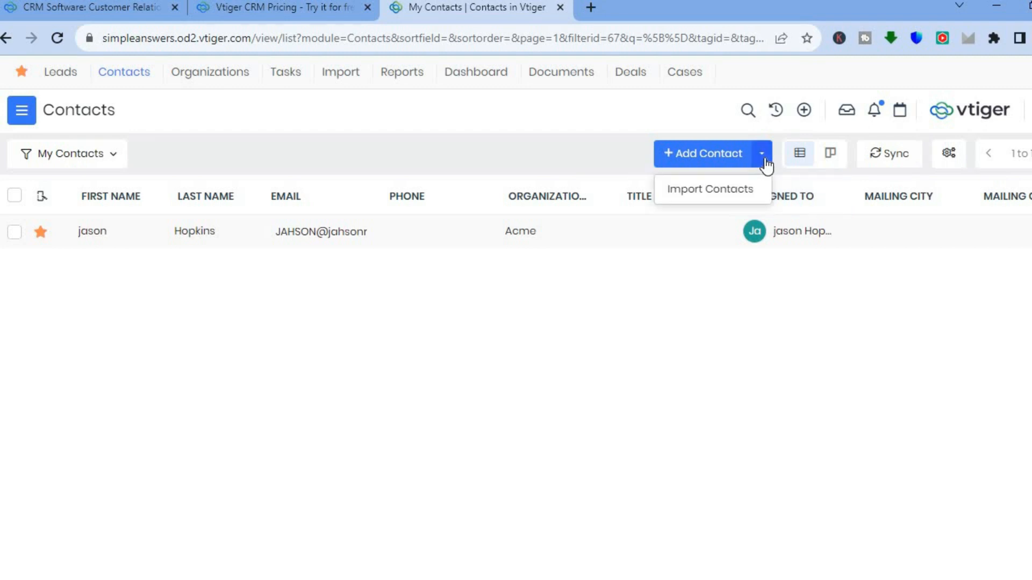
left_click(764, 159)
left_click(764, 159)
left_click(741, 201)
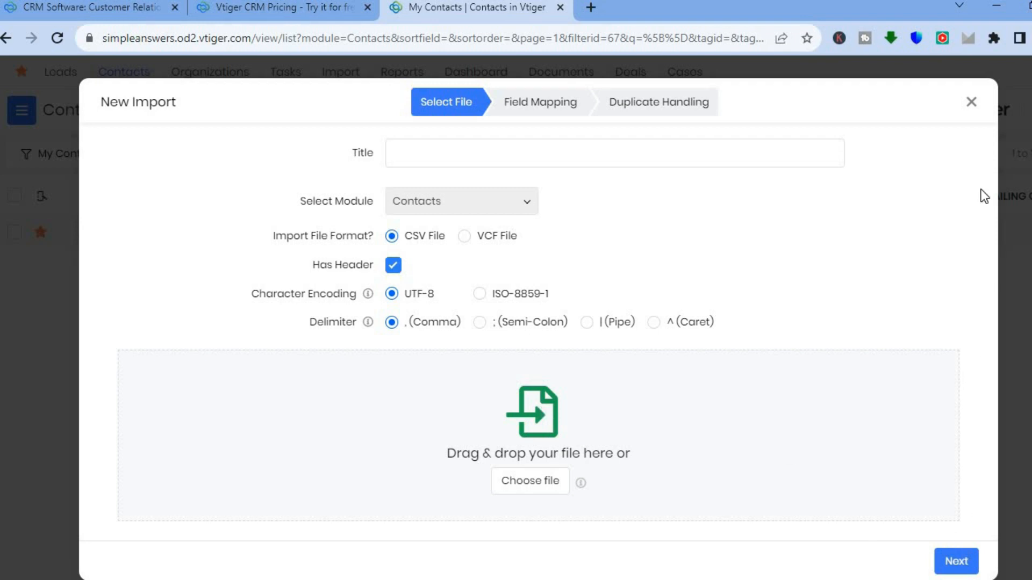
left_click(972, 103)
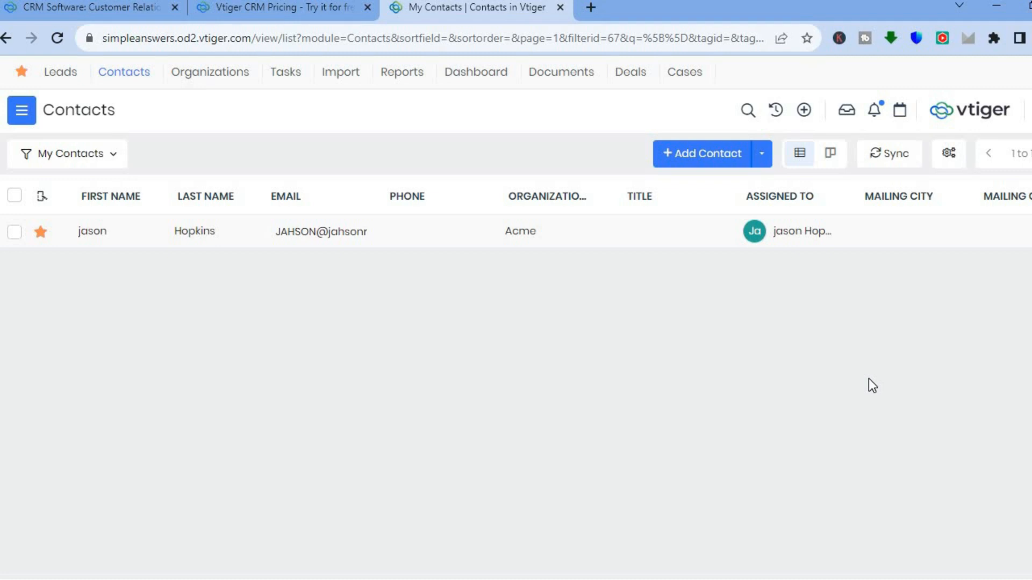
View the Setup Webforms page from the Contacts customization options, and return to the Contacts list
left_click(949, 154)
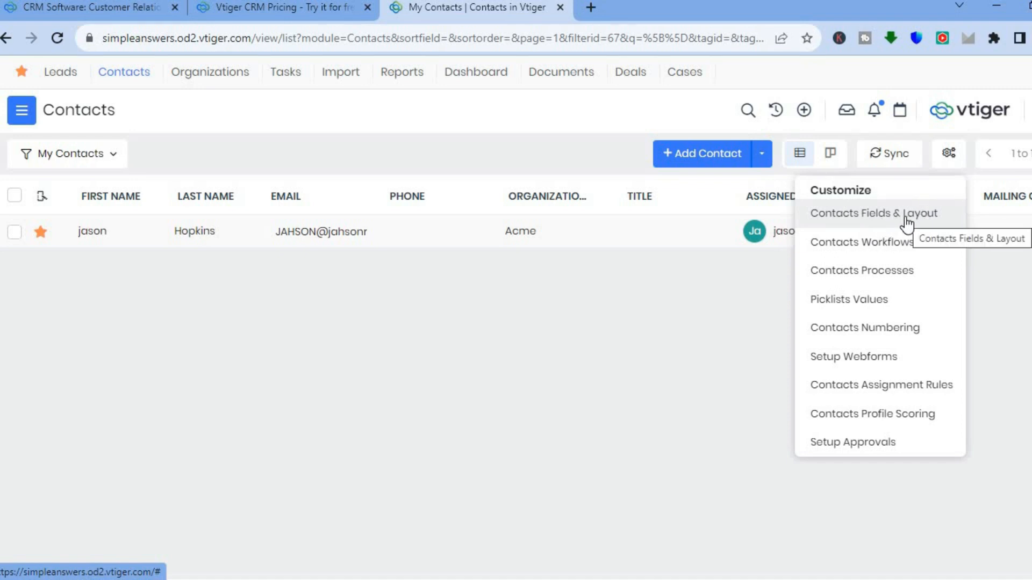
left_click(899, 367)
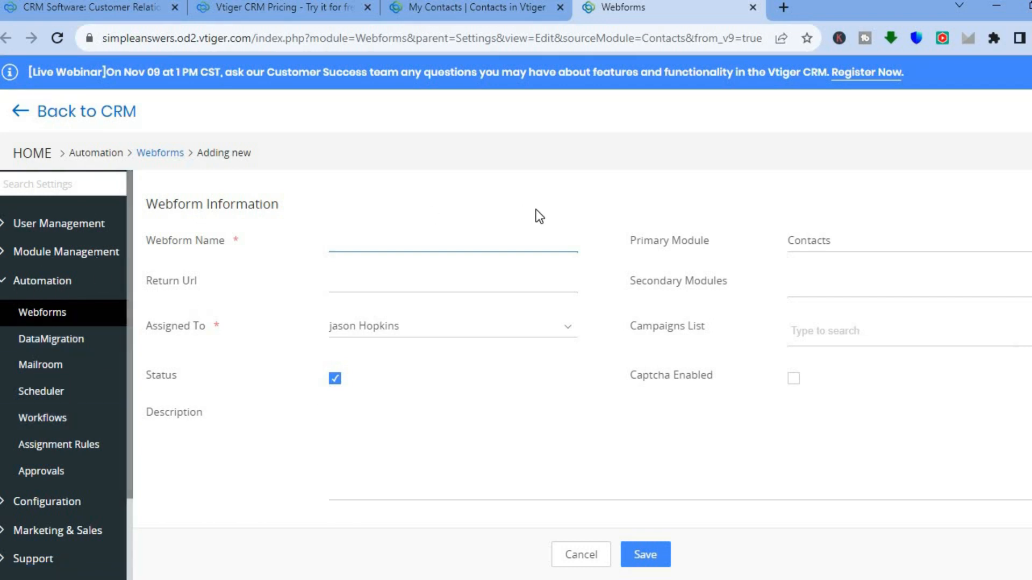
left_click(475, 12)
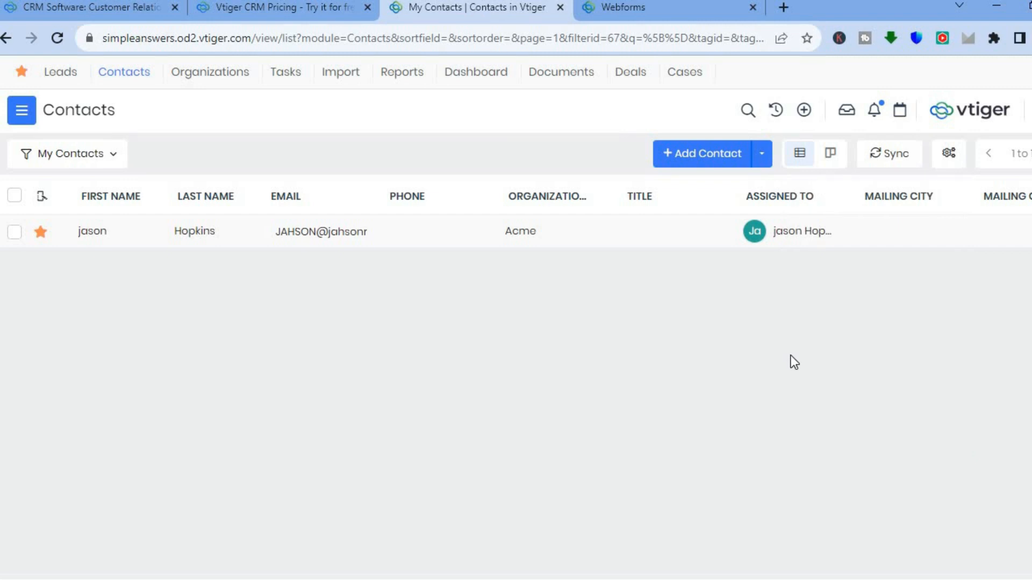
Start a new blank document through Quick Create, look over its title and body editor, and discard it
left_click(804, 111)
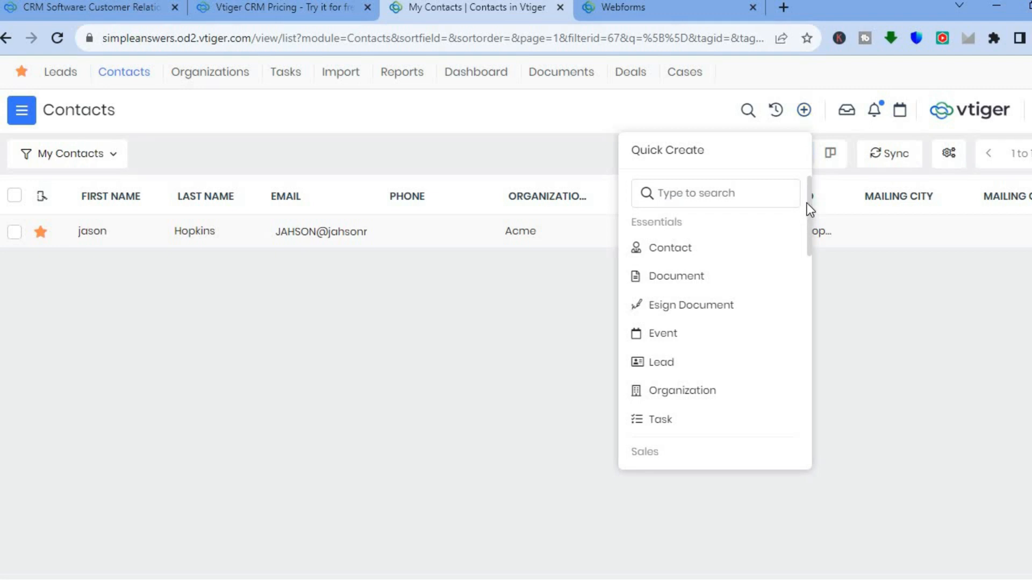
double_click(807, 220)
left_click_drag(808, 217, 806, 175)
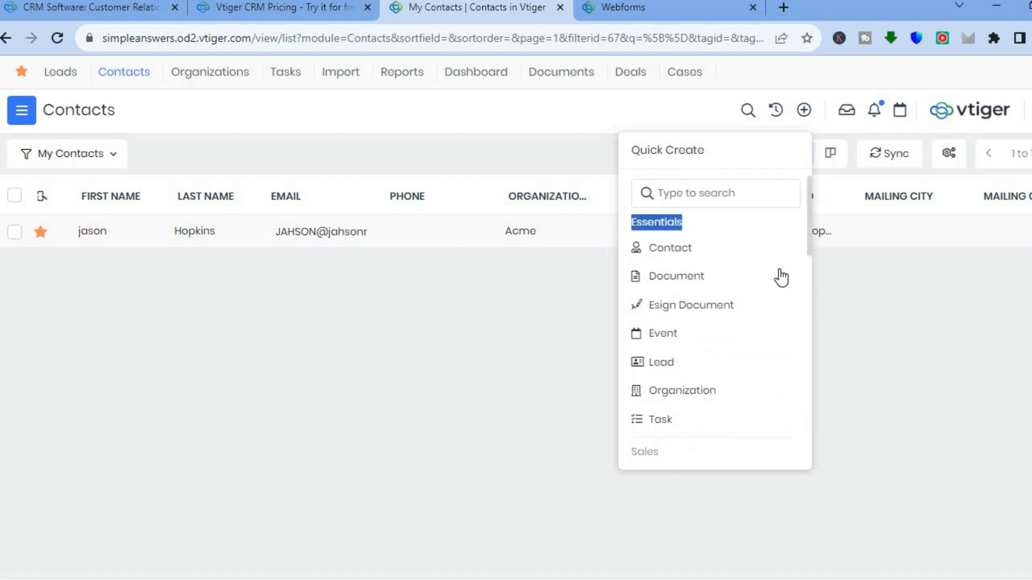
left_click(697, 273)
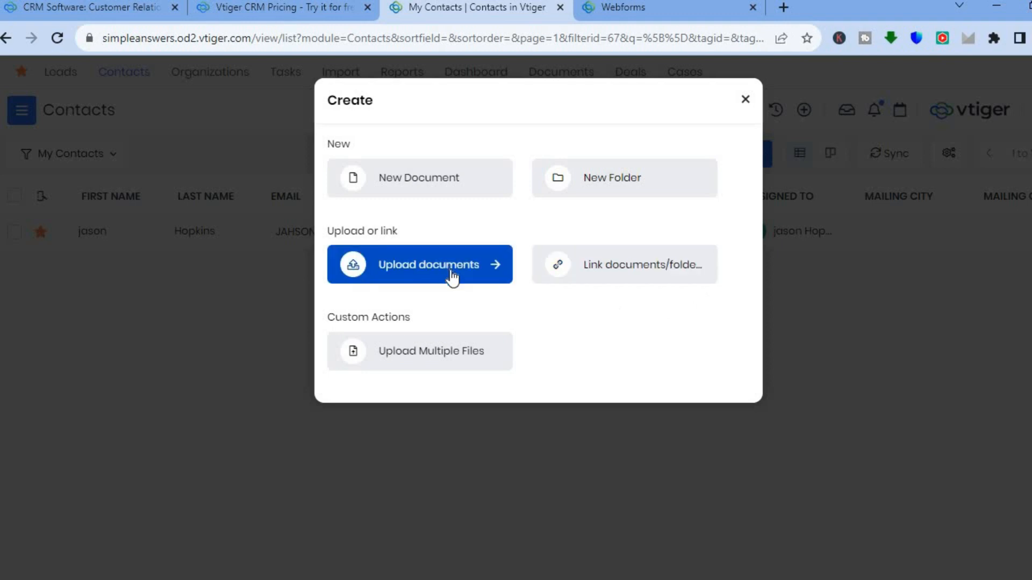
left_click(439, 176)
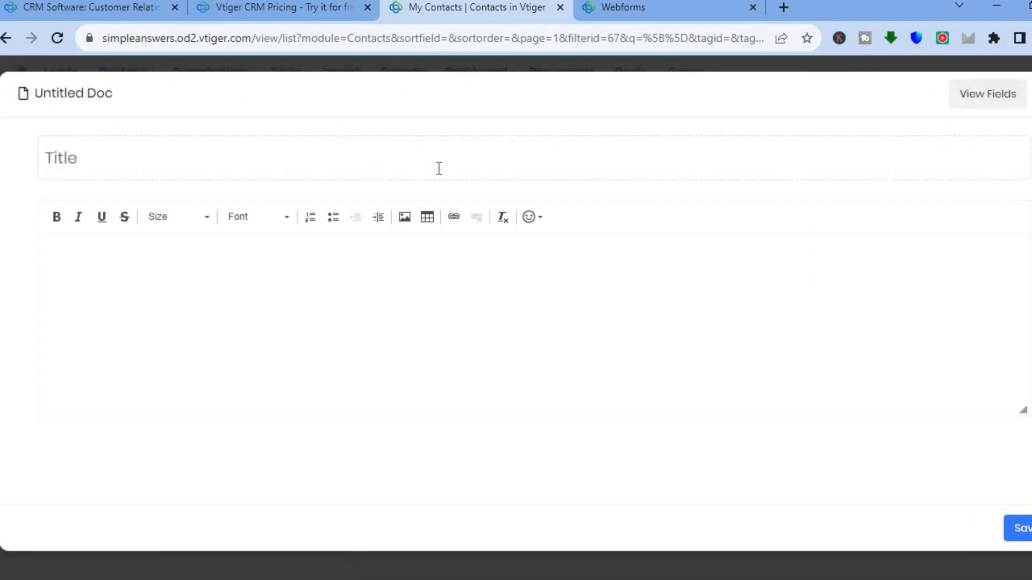
left_click(362, 163)
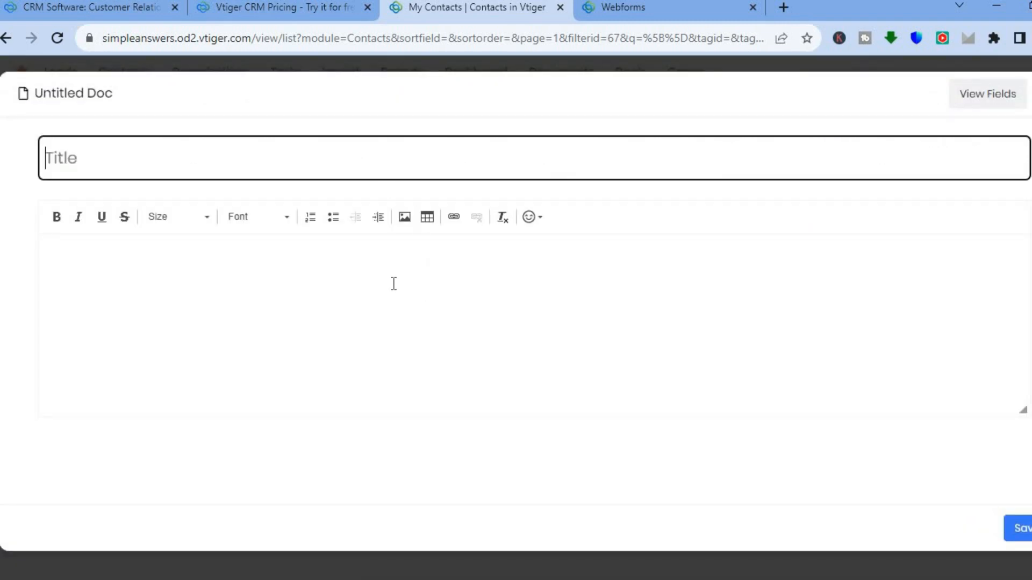
left_click(373, 262)
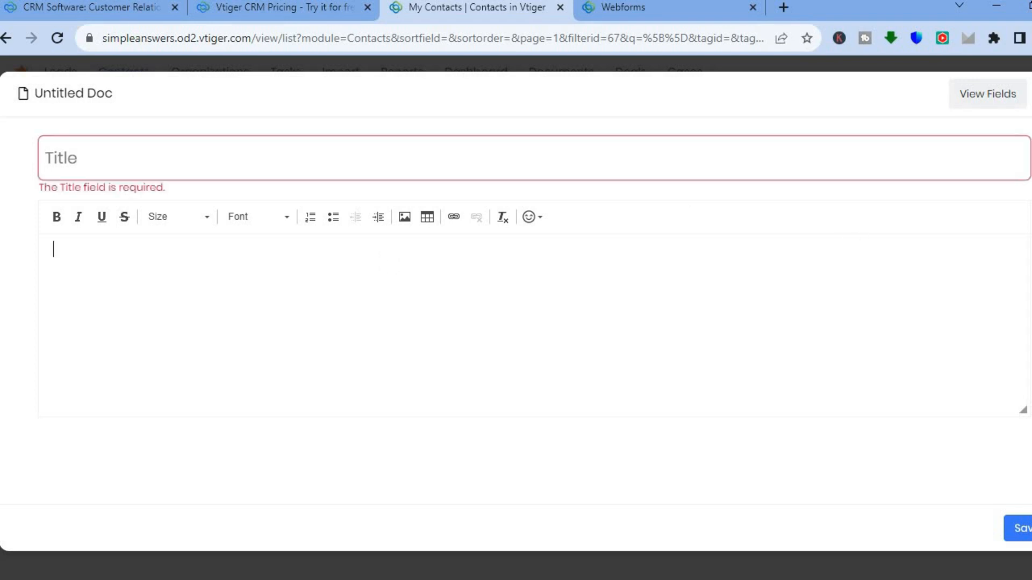
key("Escape")
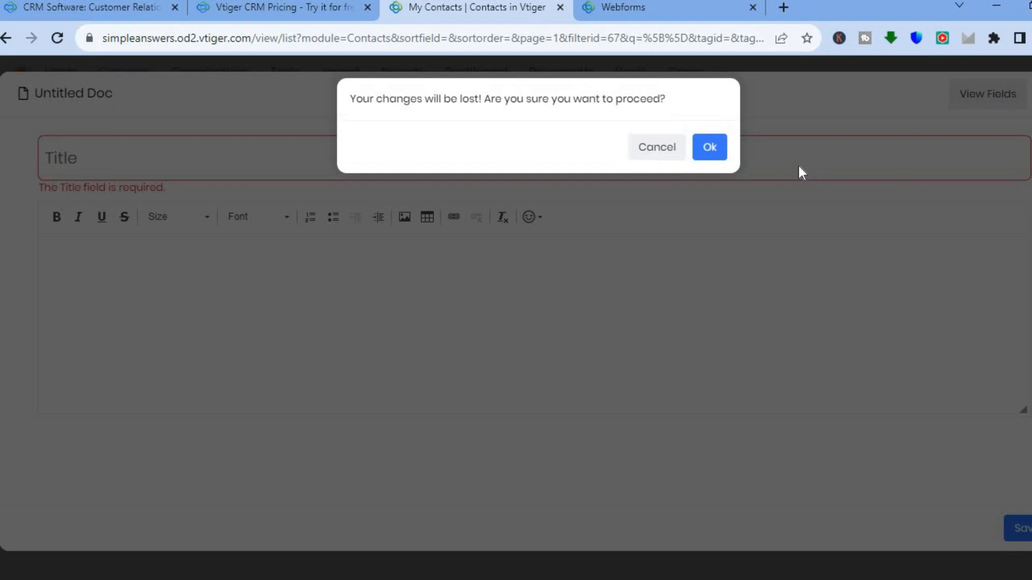
left_click(716, 154)
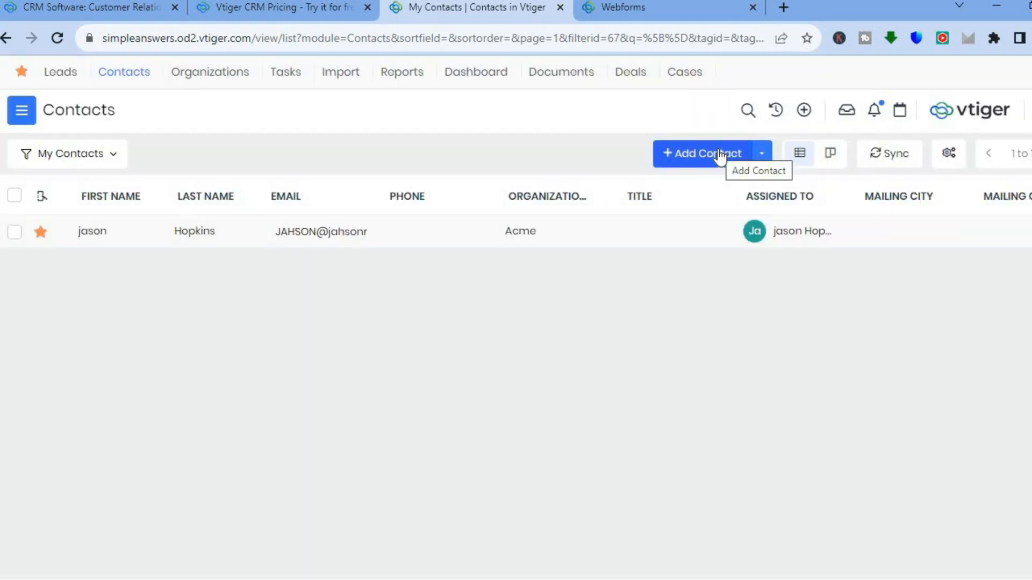
Go to Tasks, start a task named "test", review its assignee, estimate and stage options, and close the form without saving
left_click(286, 72)
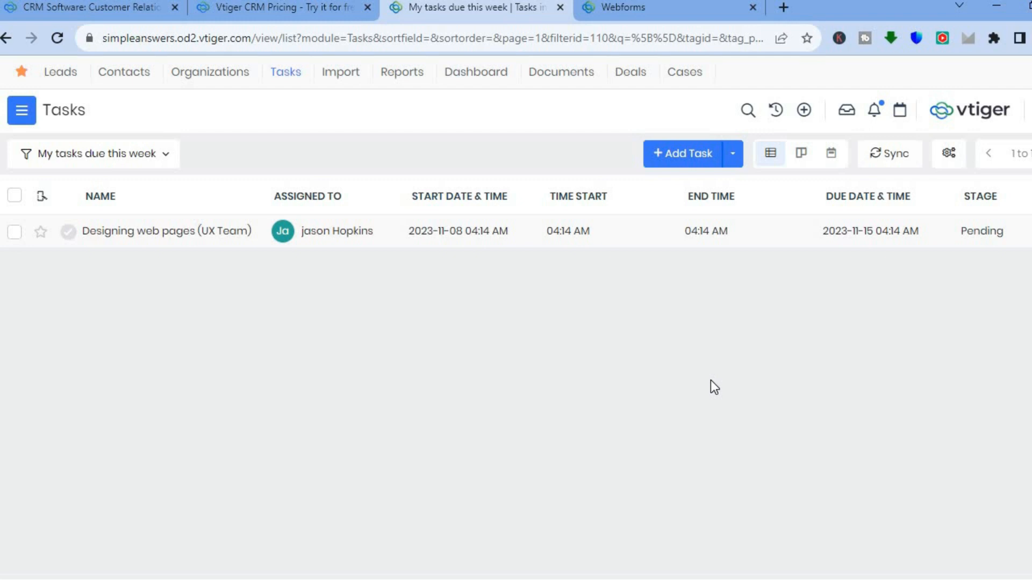
left_click(680, 154)
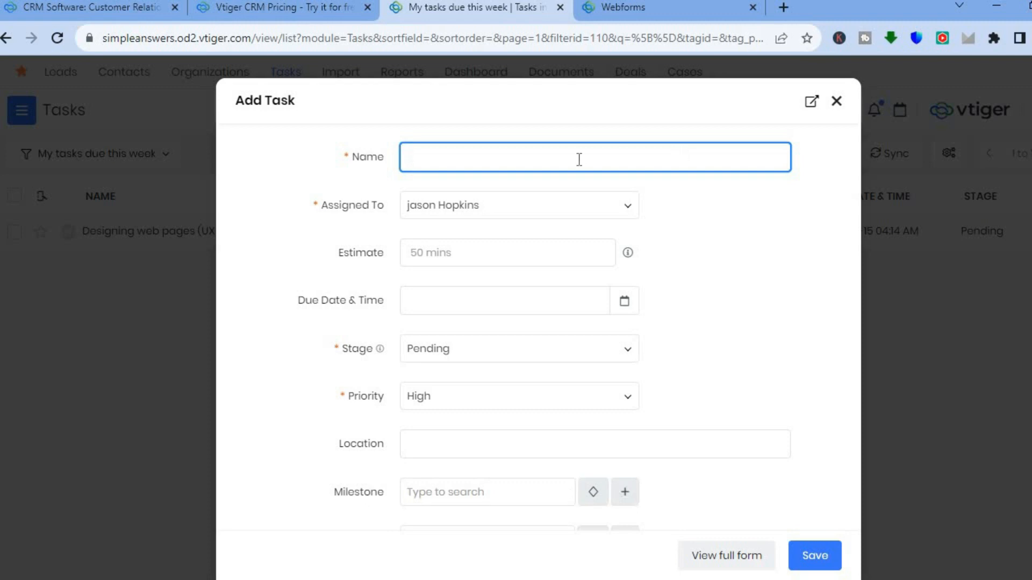
type("test")
left_click(628, 215)
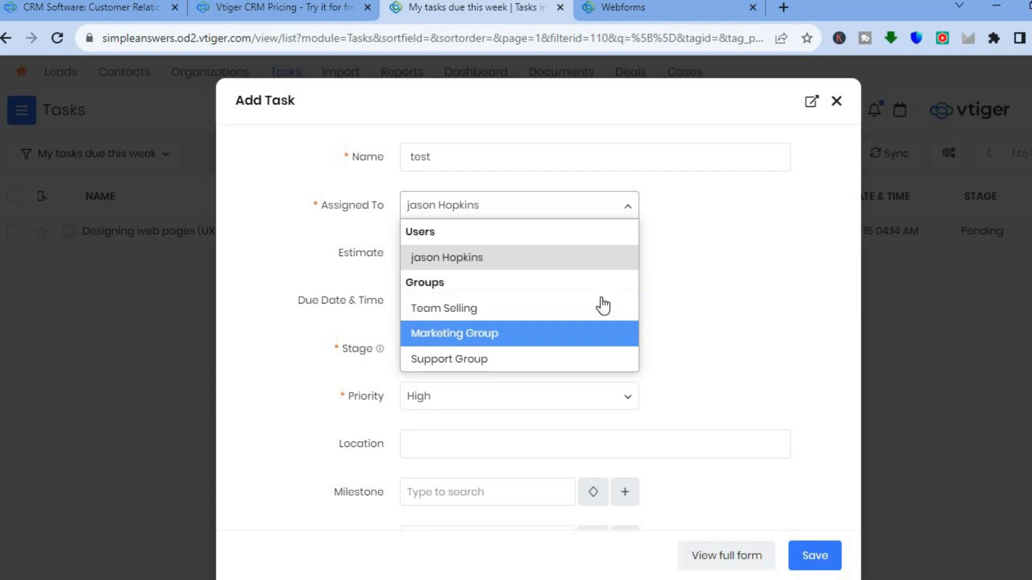
left_click(751, 282)
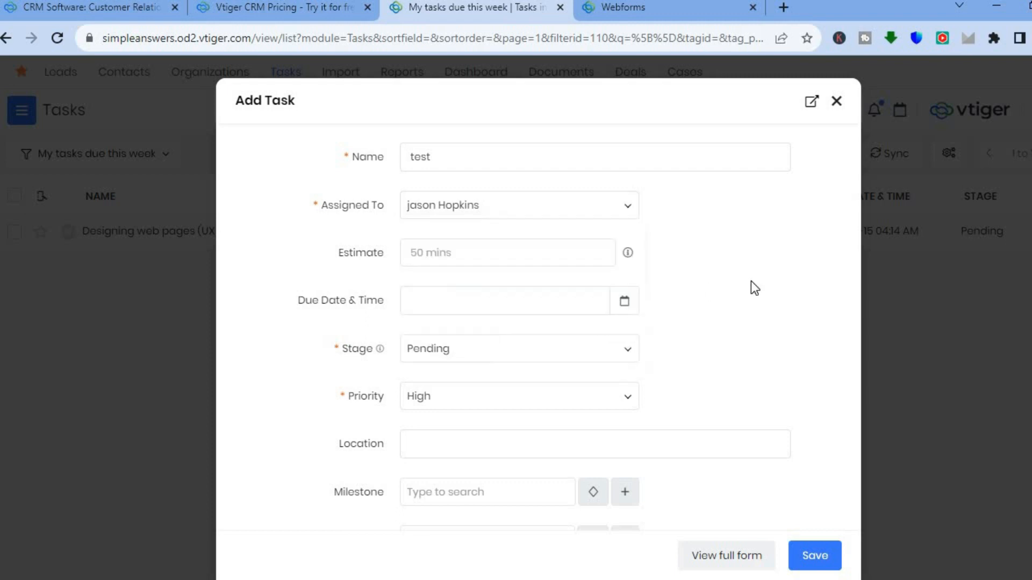
left_click(569, 260)
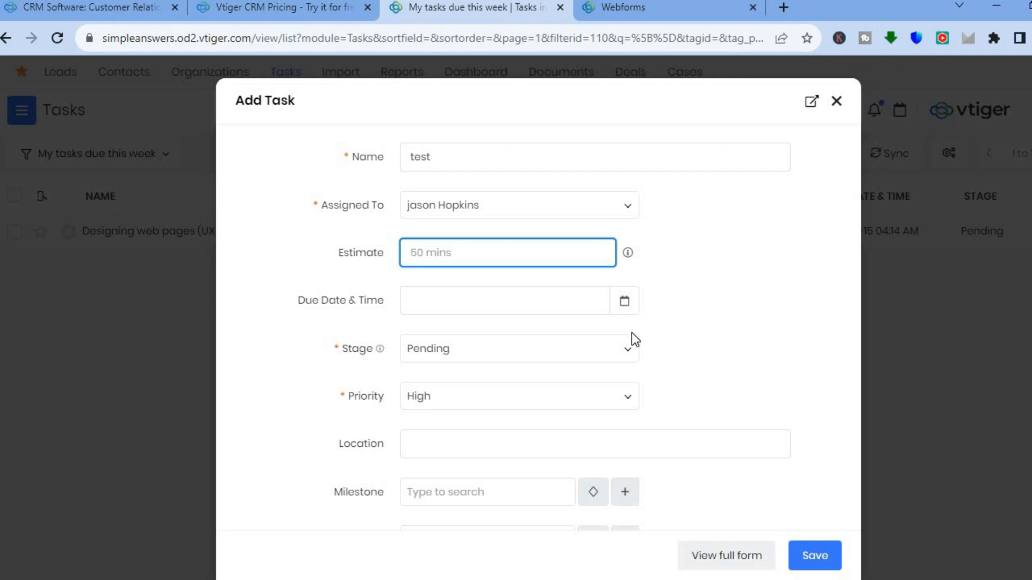
left_click(629, 354)
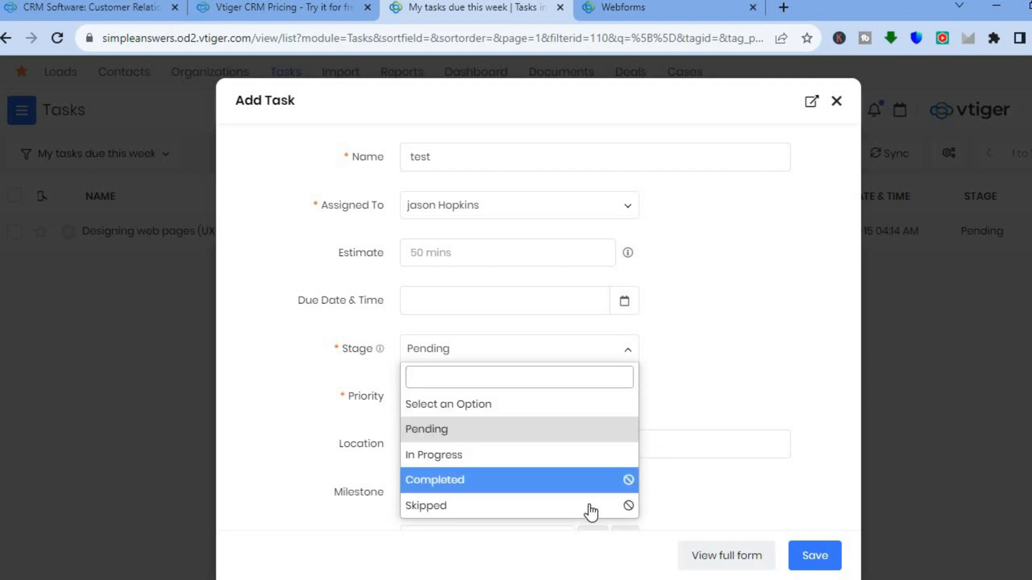
left_click(696, 377)
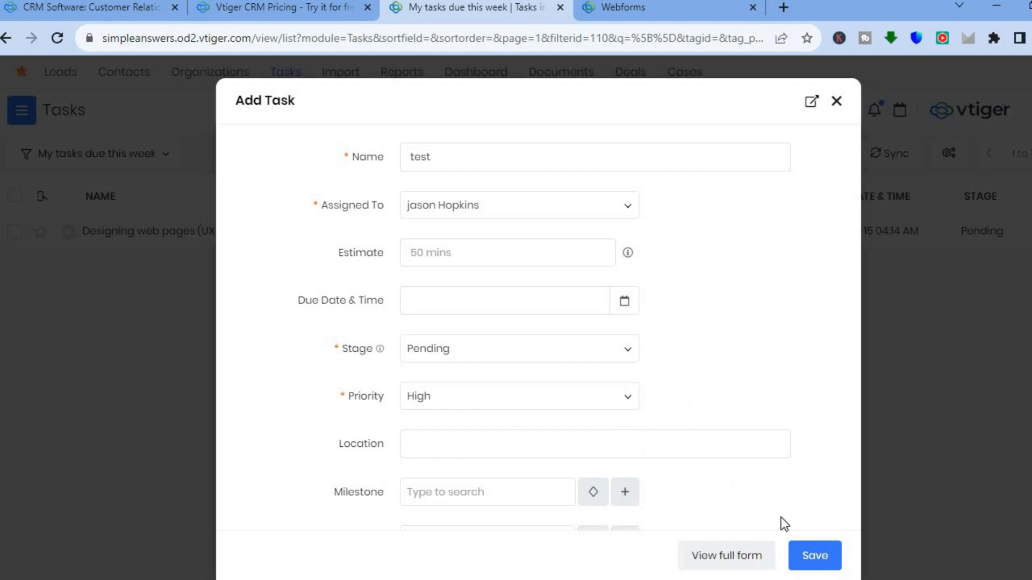
left_click(835, 102)
left_click(699, 148)
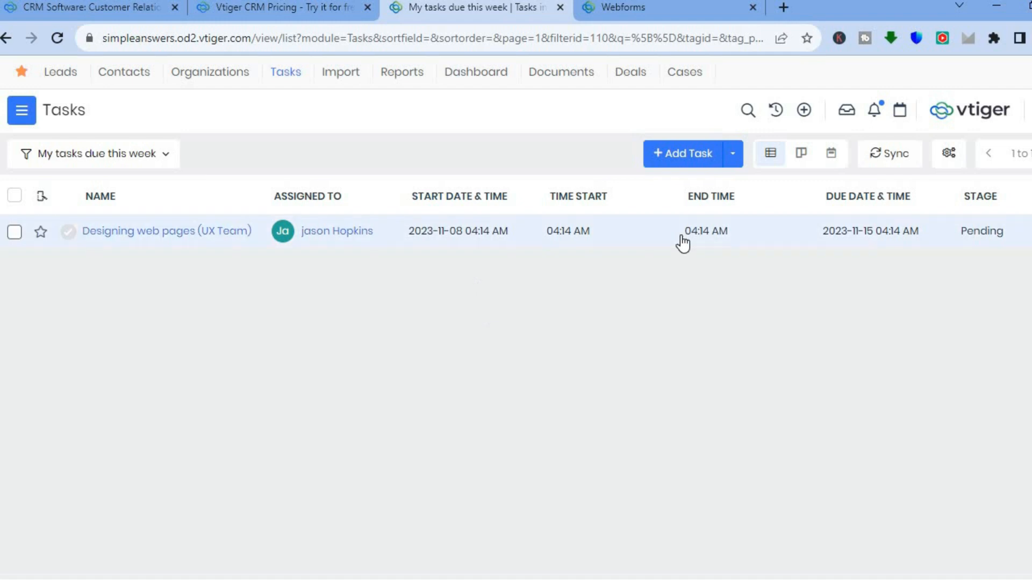
Read the Sync information about connecting Tasks with other applications, and close it
left_click(882, 167)
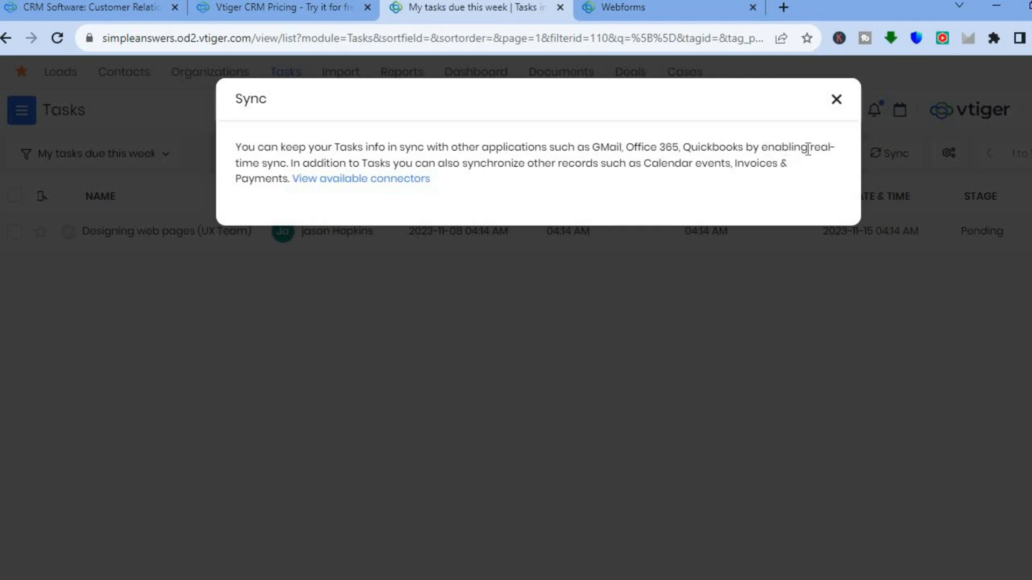
left_click(836, 100)
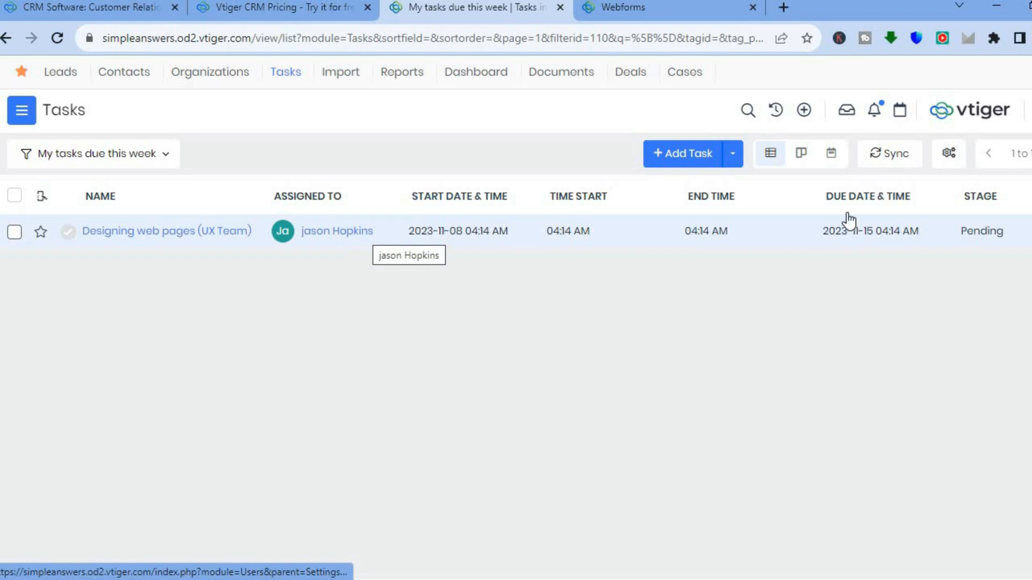
Open a new deal form through Quick Create, review its pipeline and sales stage options, and close it without saving
left_click(803, 111)
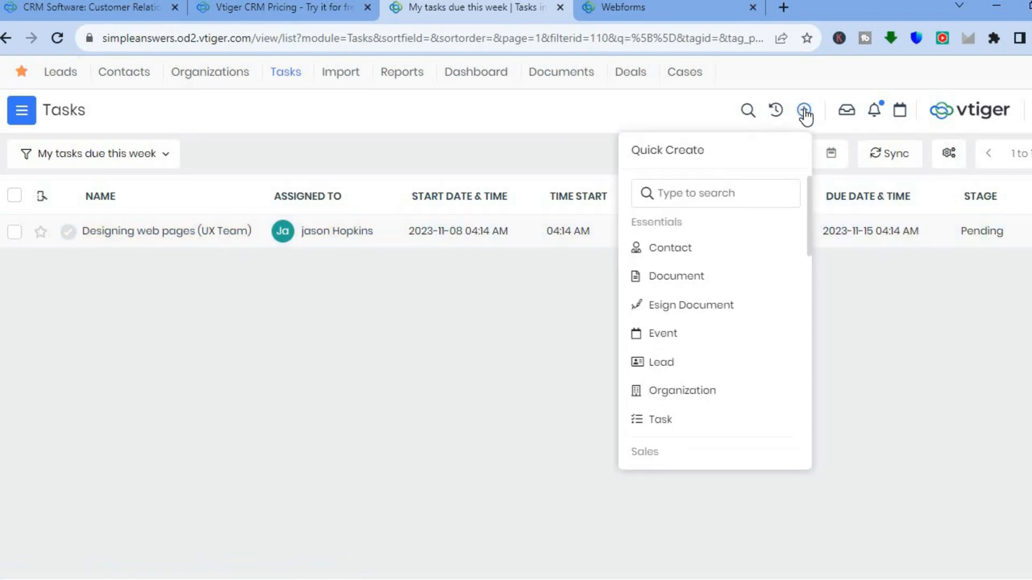
left_click_drag(809, 224, 810, 283)
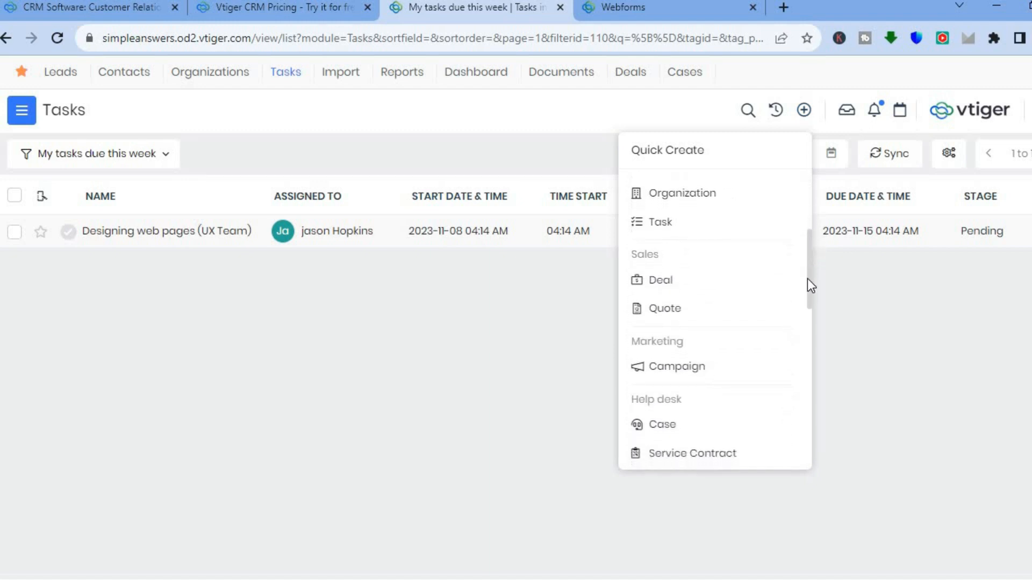
left_click(699, 279)
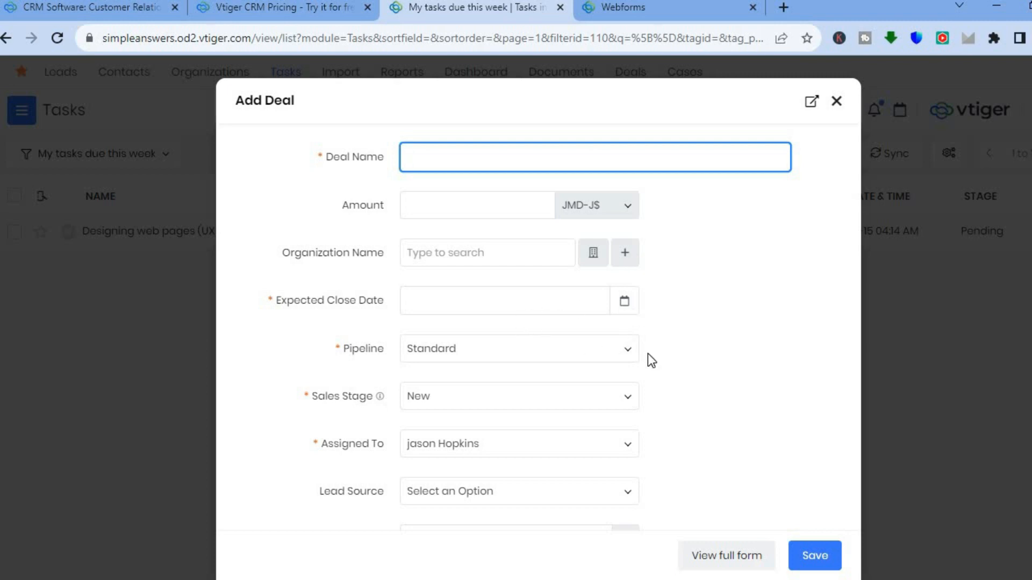
left_click(628, 355)
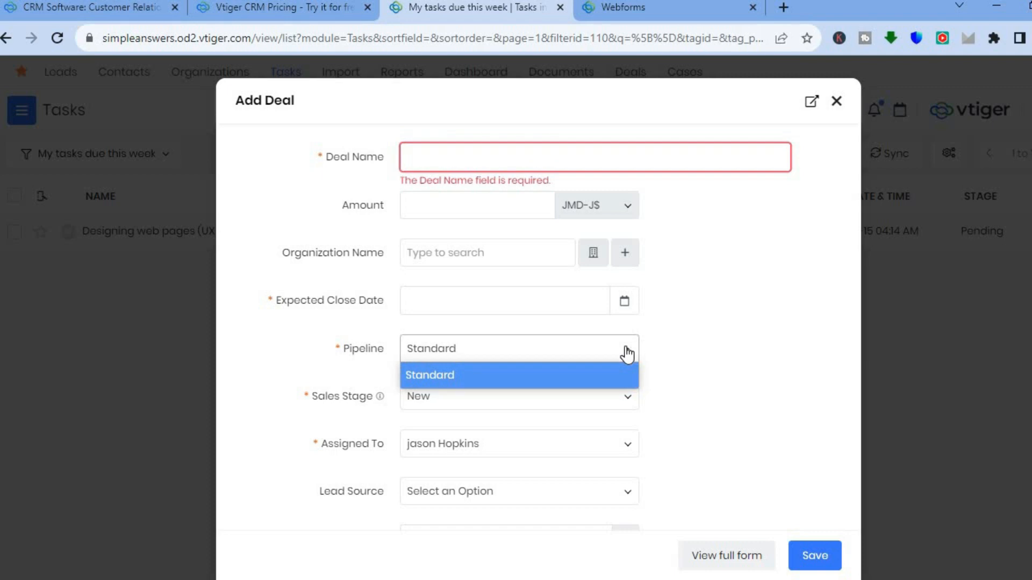
left_click(627, 354)
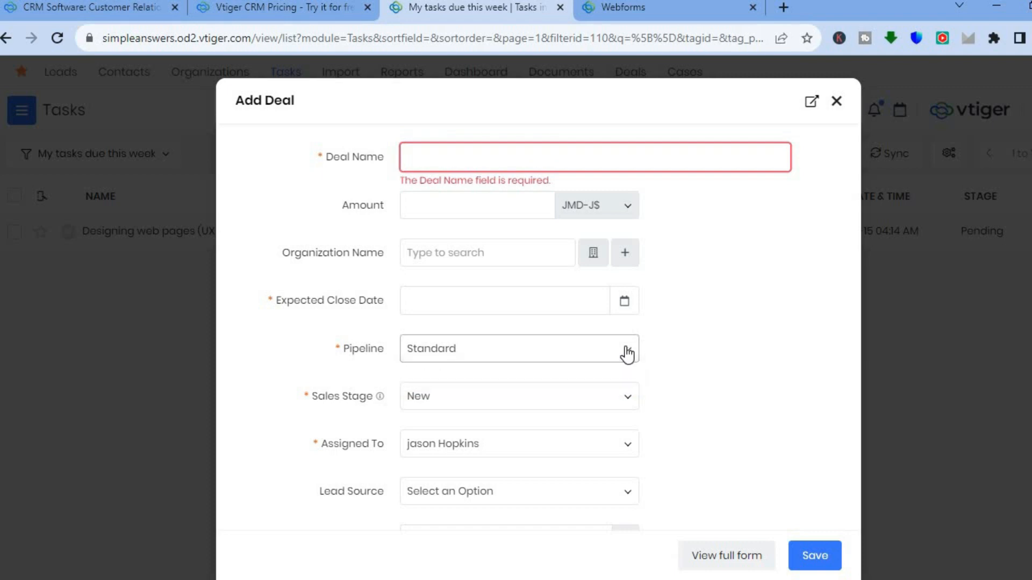
left_click(628, 401)
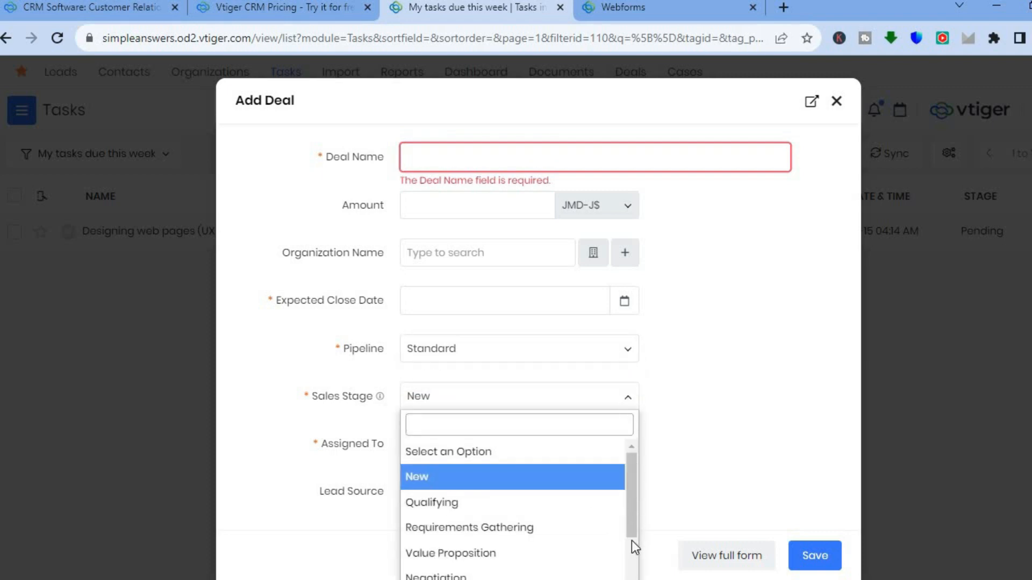
scroll(634, 553, "down", 2)
left_click(692, 490)
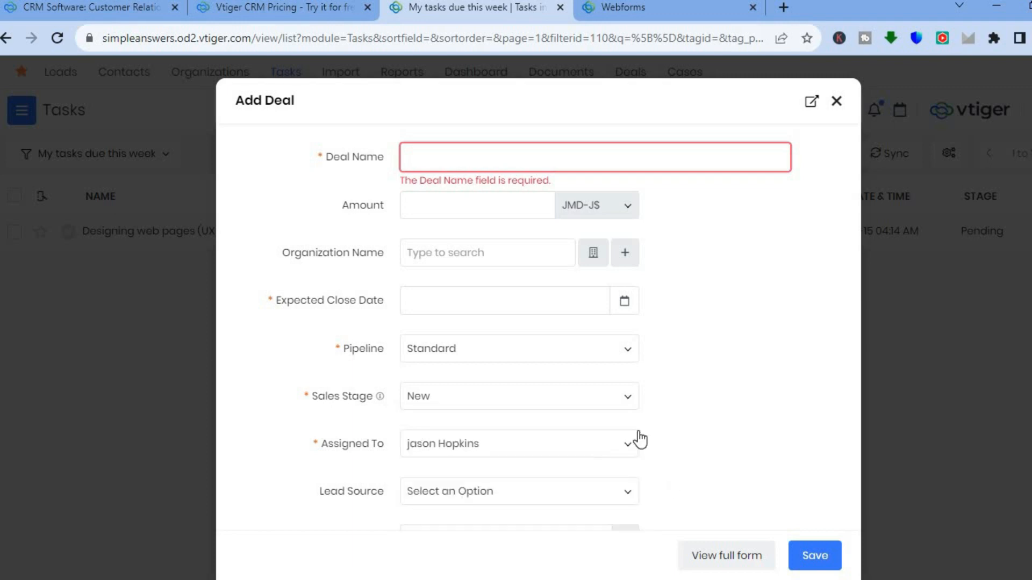
left_click(836, 102)
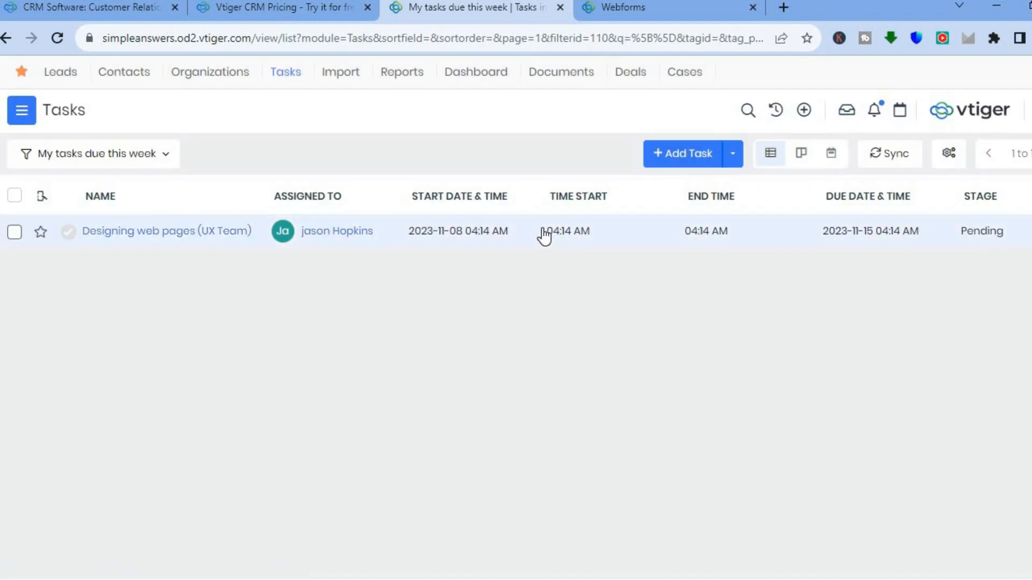
Open a new quote form through Quick Create, look through its sections from quote details to description details, and discard it
left_click(806, 112)
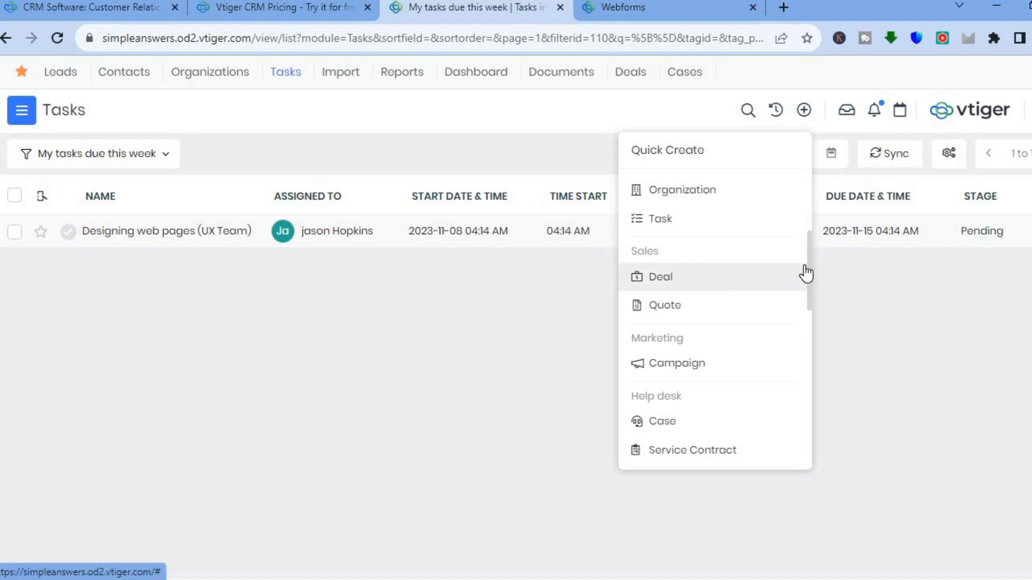
left_click(701, 313)
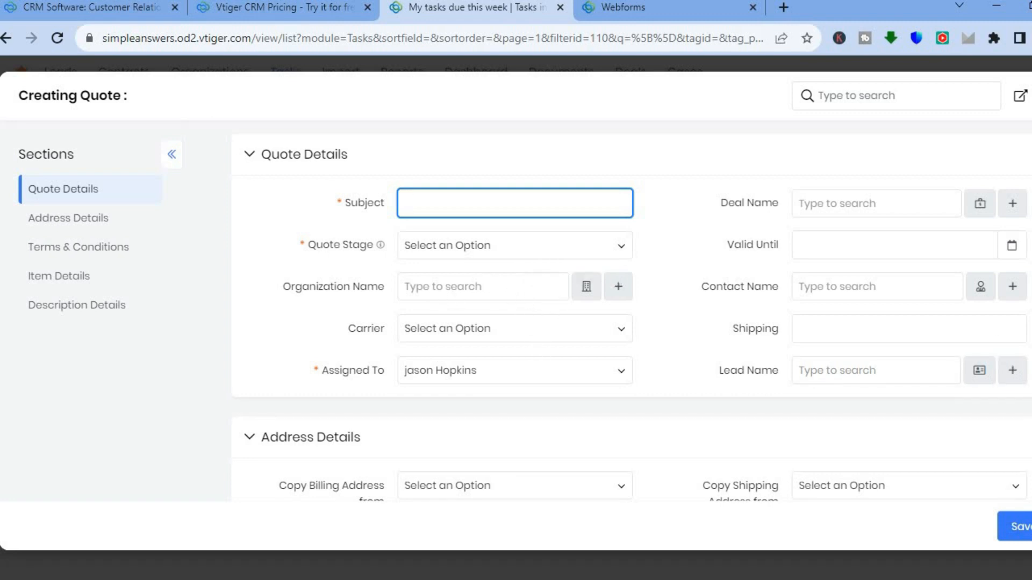
scroll(633, 312, "down", 13)
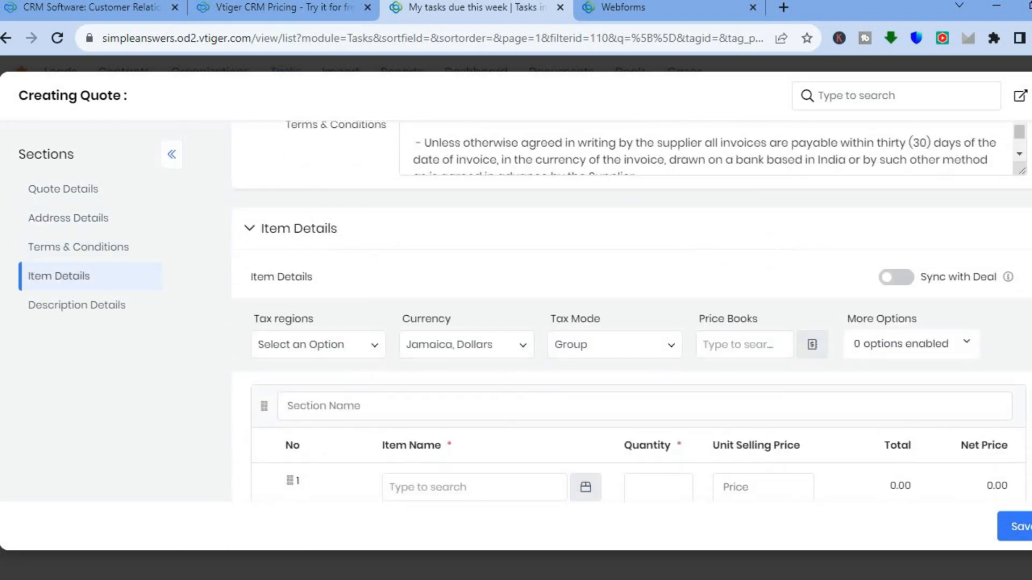
scroll(632, 312, "down", 9)
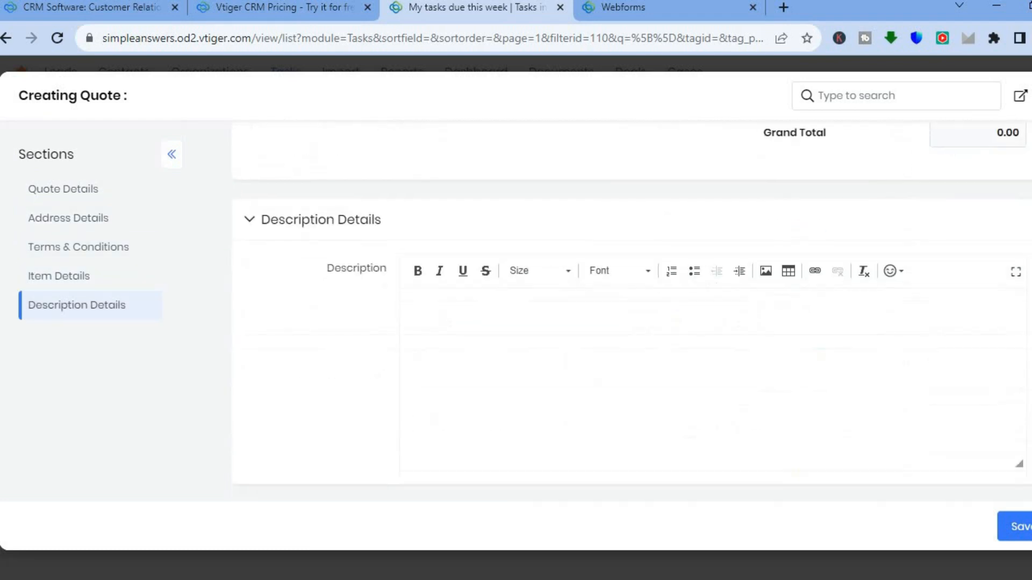
scroll(632, 312, "up", 15)
scroll(632, 312, "up", 4)
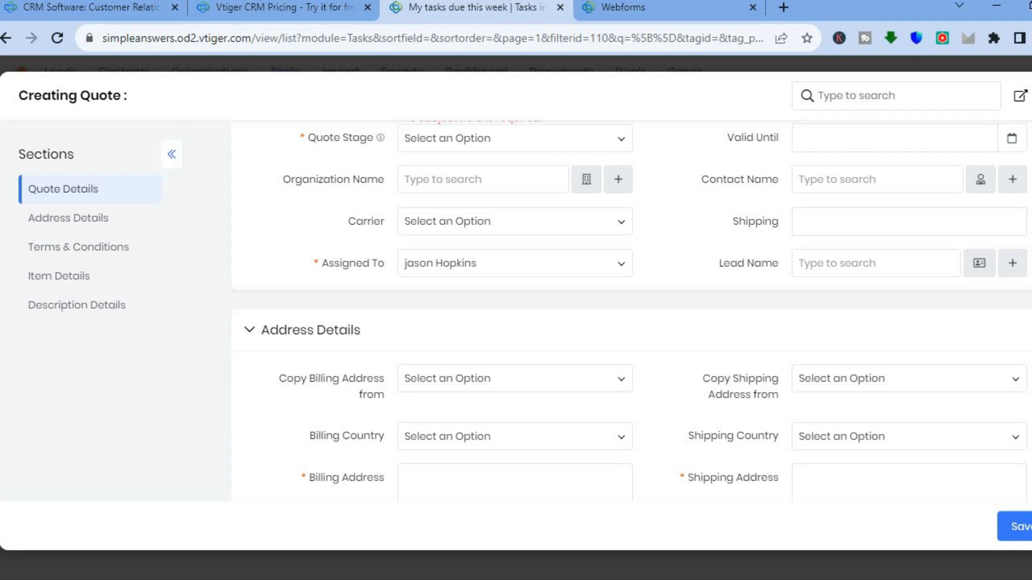
key("Escape")
left_click(708, 146)
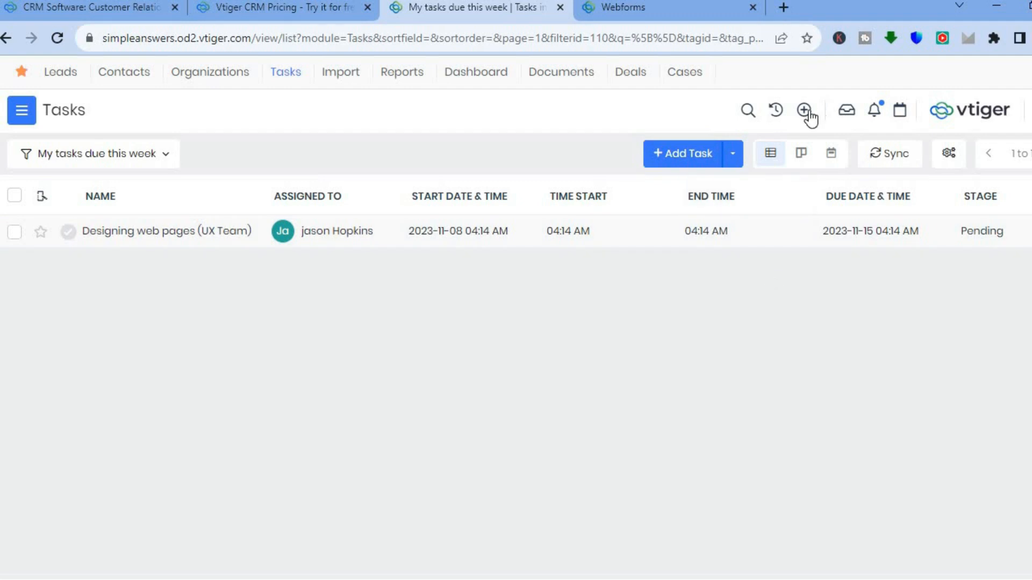
Open a new campaign form through Quick Create, look over its fields, and close it without saving
left_click(804, 111)
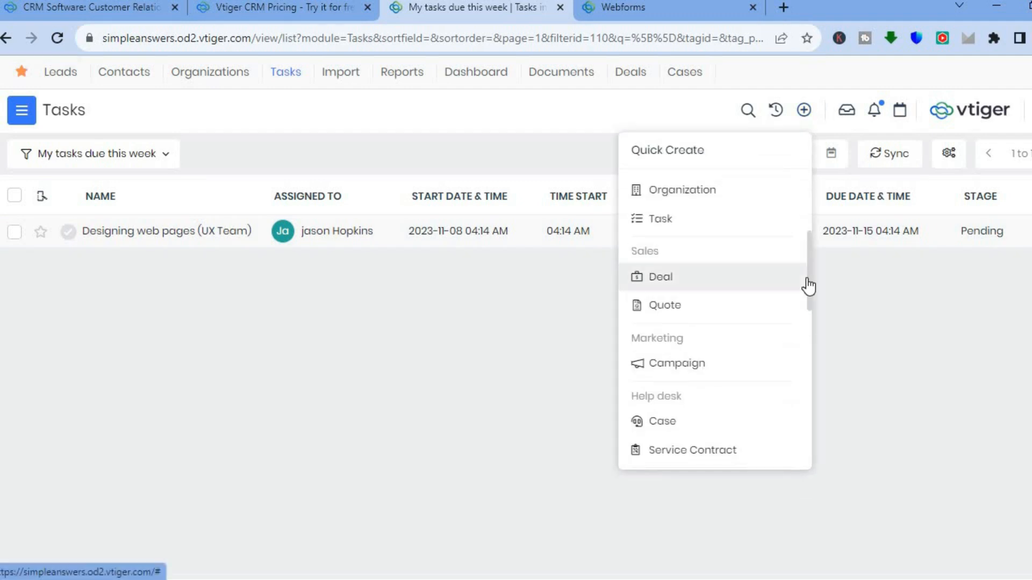
left_click(714, 361)
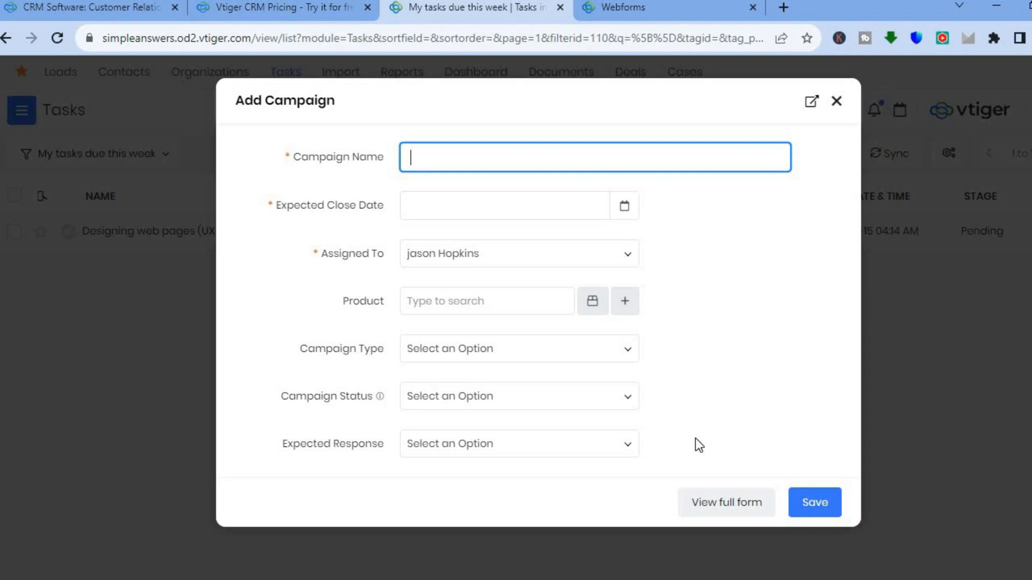
left_click(836, 102)
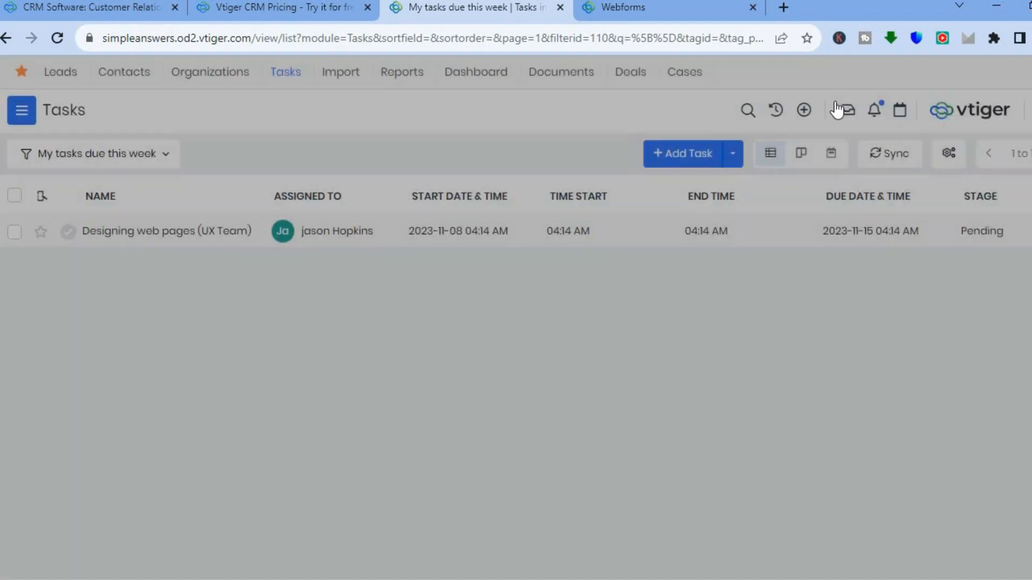
Browse the Quick Create record types, view the new project milestone form, and close it without saving
left_click(804, 111)
left_click_drag(809, 275, 805, 320)
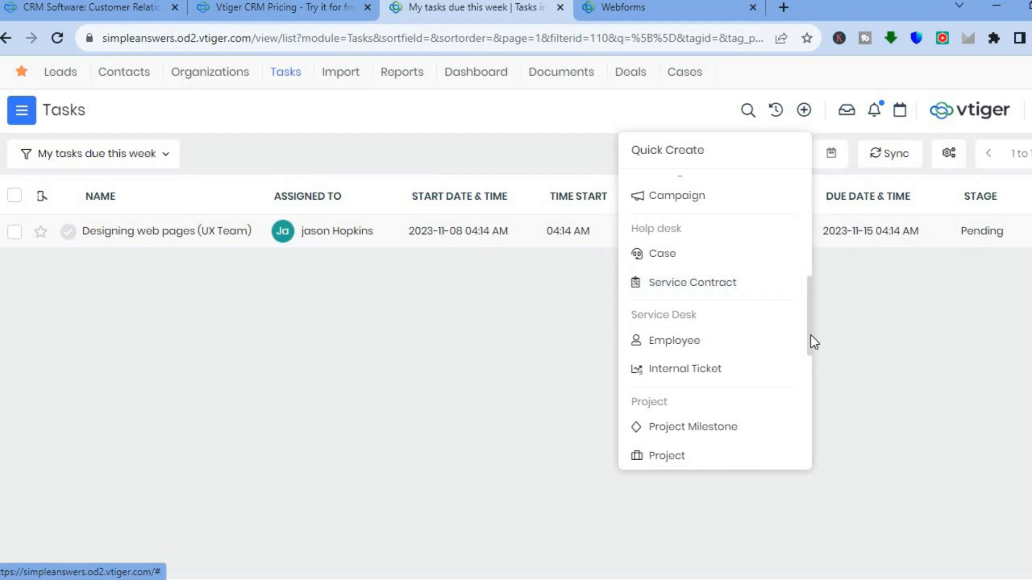
left_click_drag(811, 334, 814, 378)
scroll(811, 376, "down", 2)
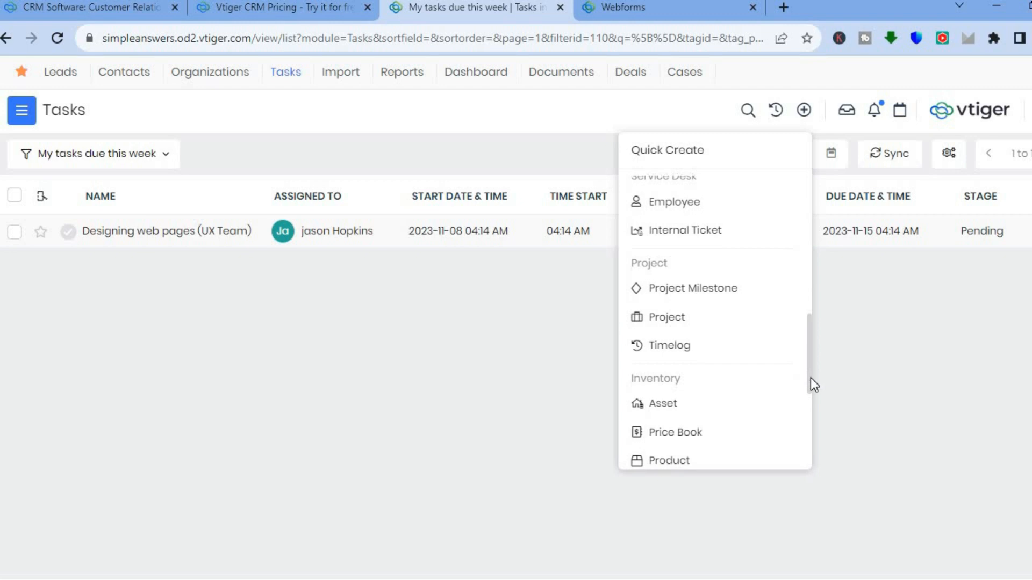
left_click(732, 262)
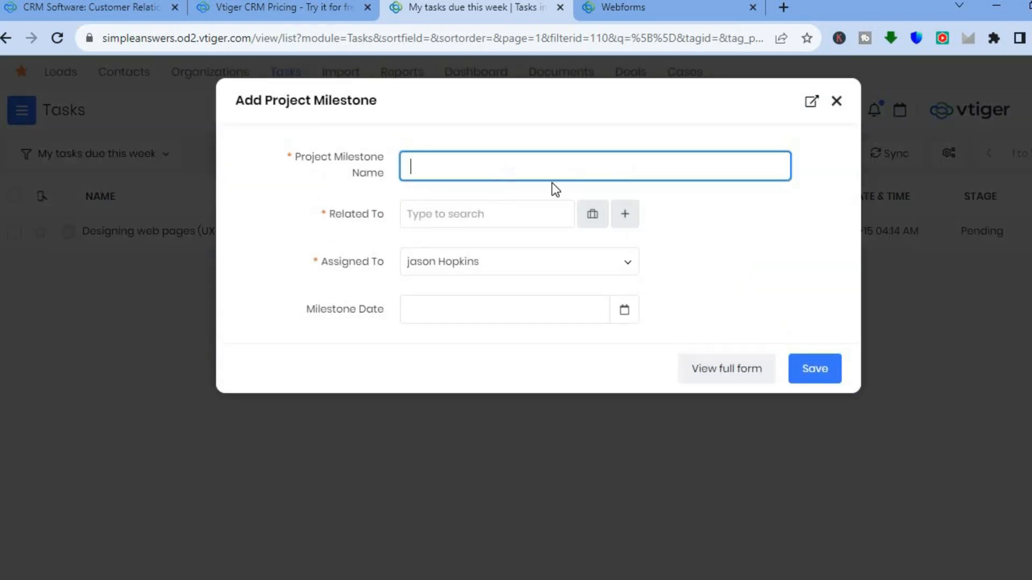
left_click(837, 102)
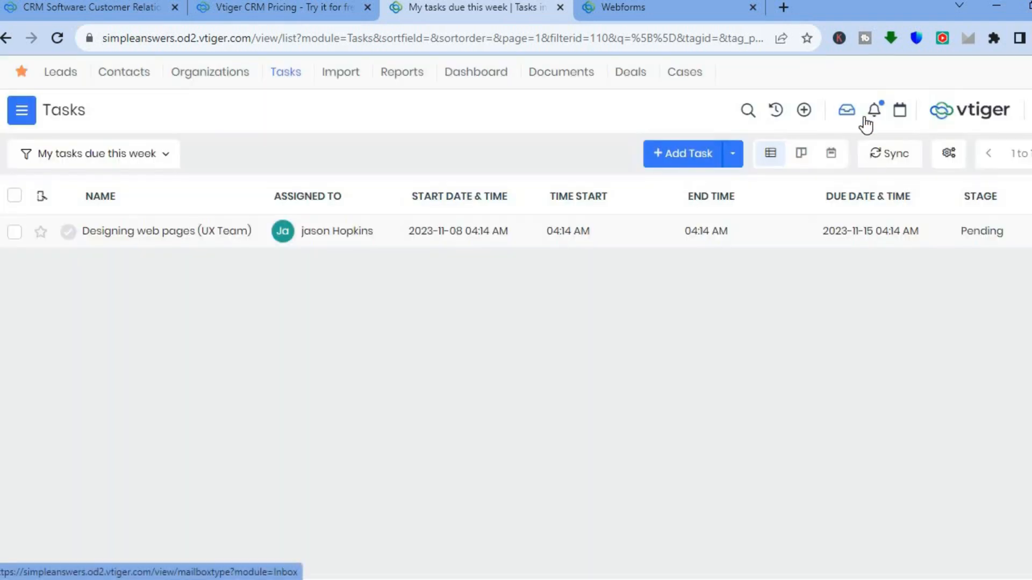
Open a new product form from the Quick Create inventory entries, review its product type options, and close it without saving
left_click(801, 110)
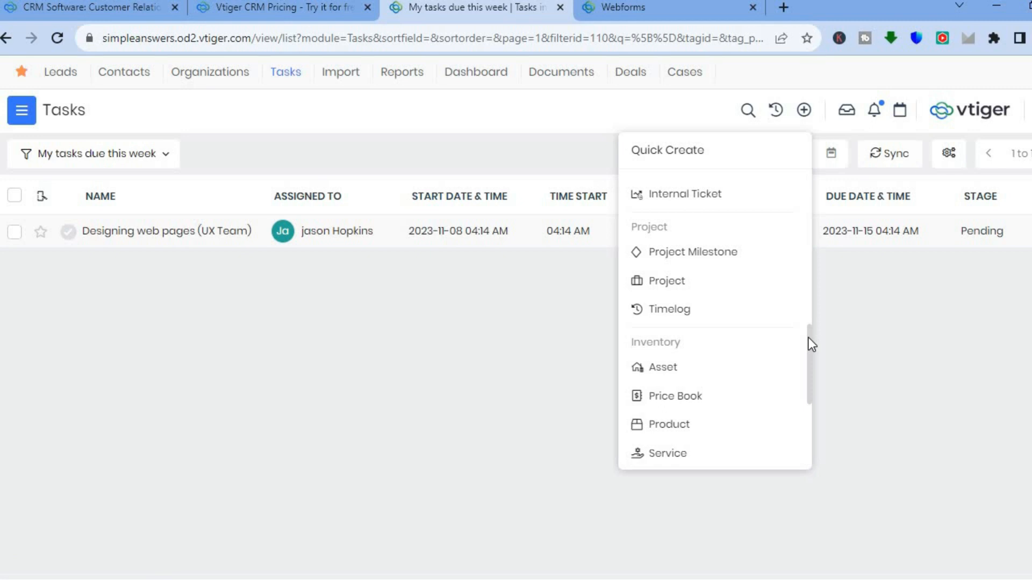
left_click_drag(808, 338, 807, 370)
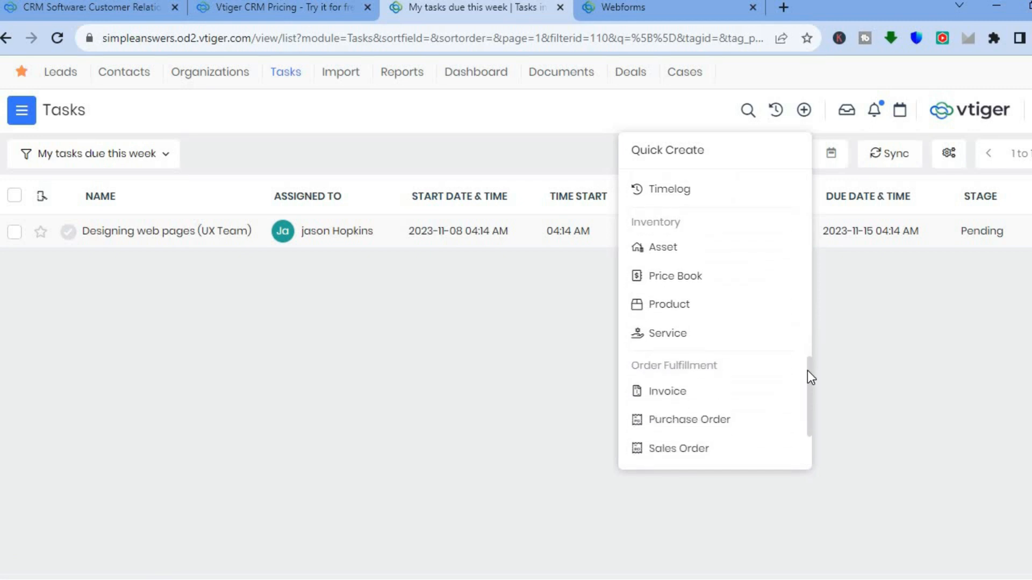
left_click(701, 305)
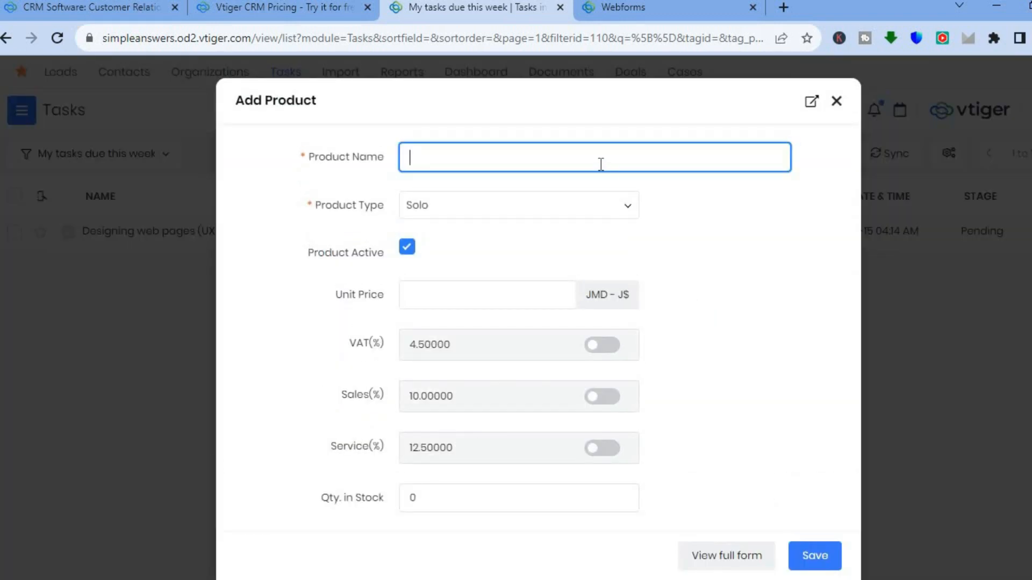
left_click(625, 209)
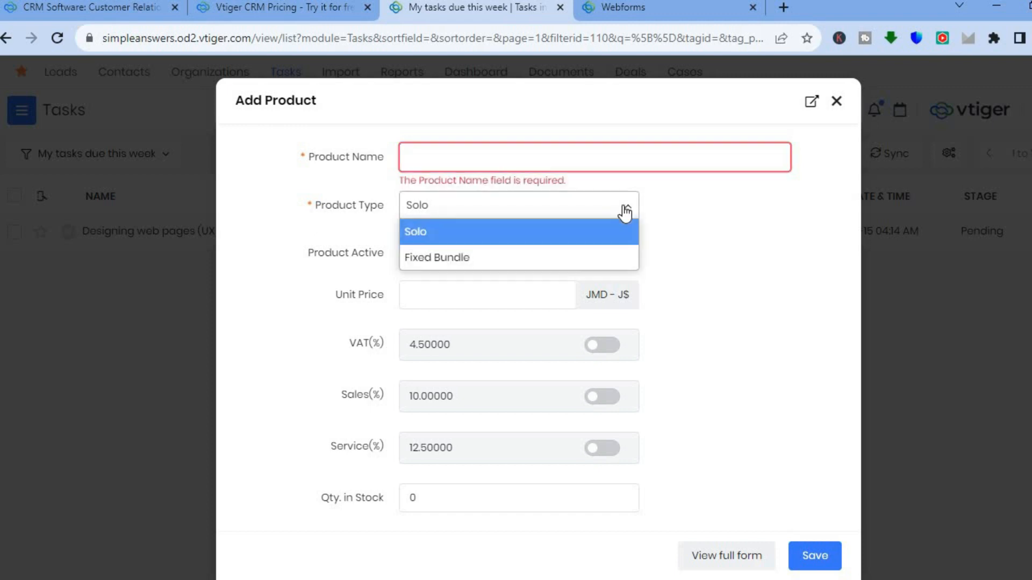
left_click(625, 211)
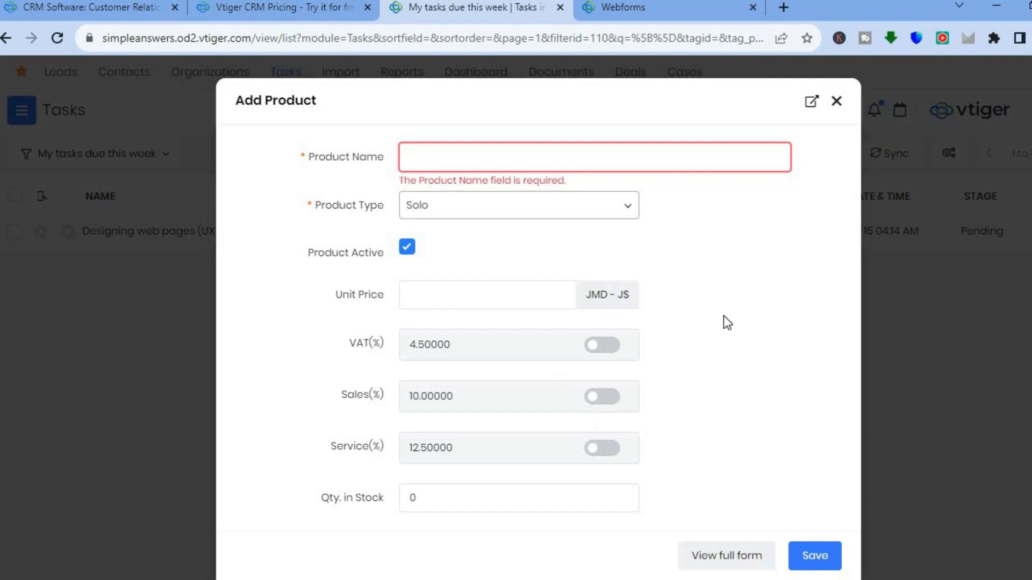
left_click(836, 101)
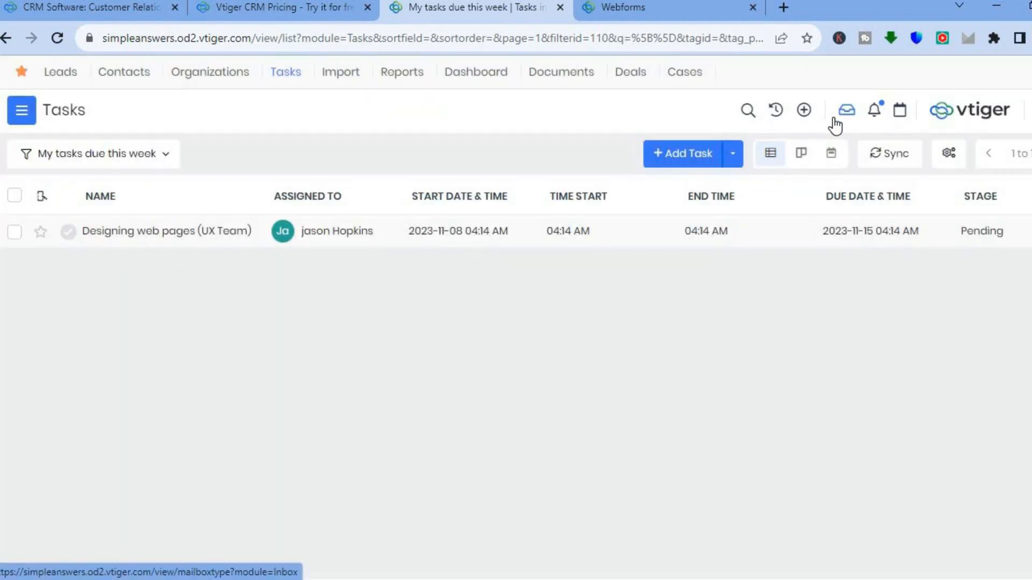
Open a new SMS template through Quick Create, review its content, status and template type options, and discard it
left_click(804, 111)
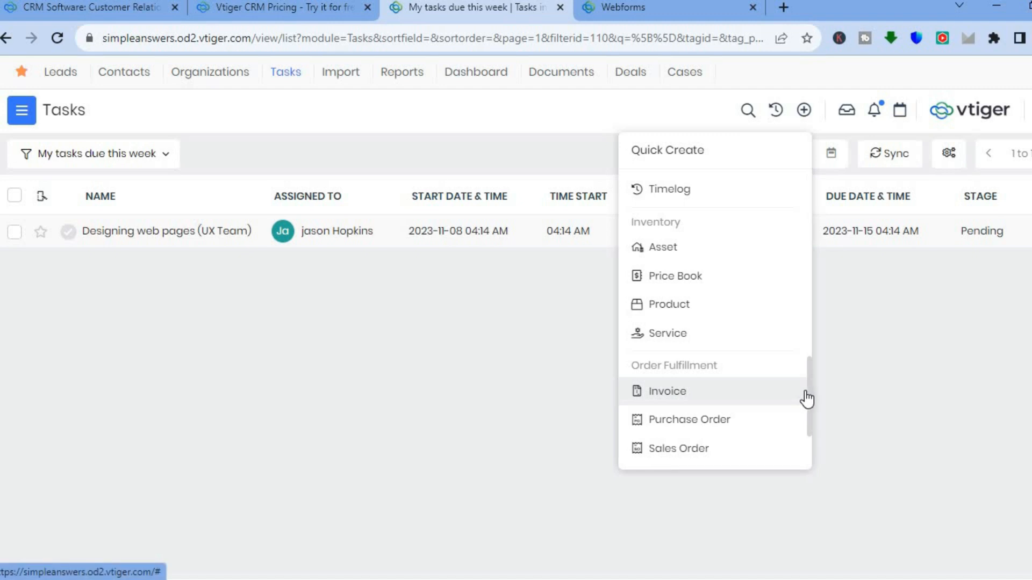
left_click_drag(808, 391, 808, 430)
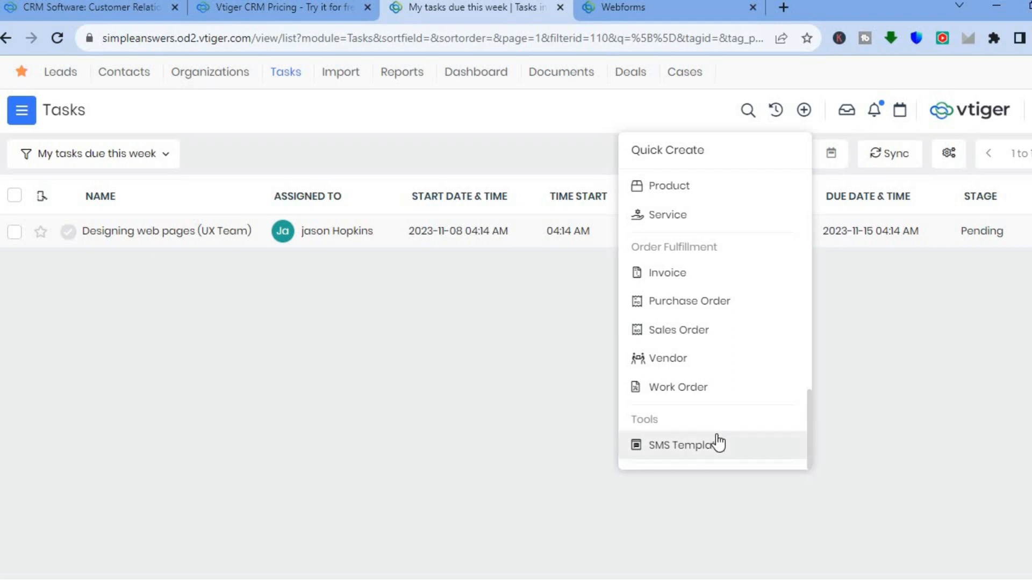
left_click(740, 448)
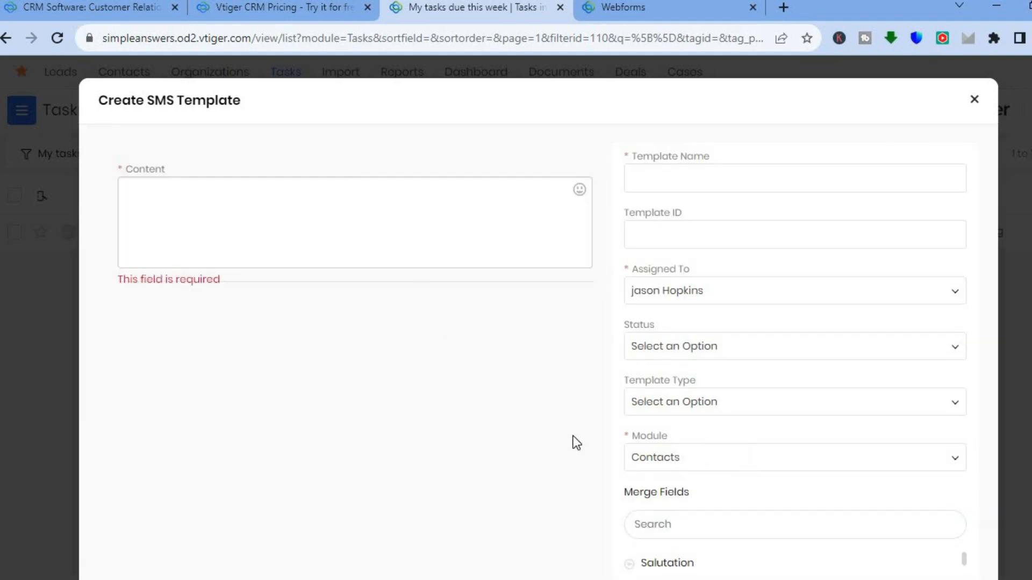
left_click(398, 226)
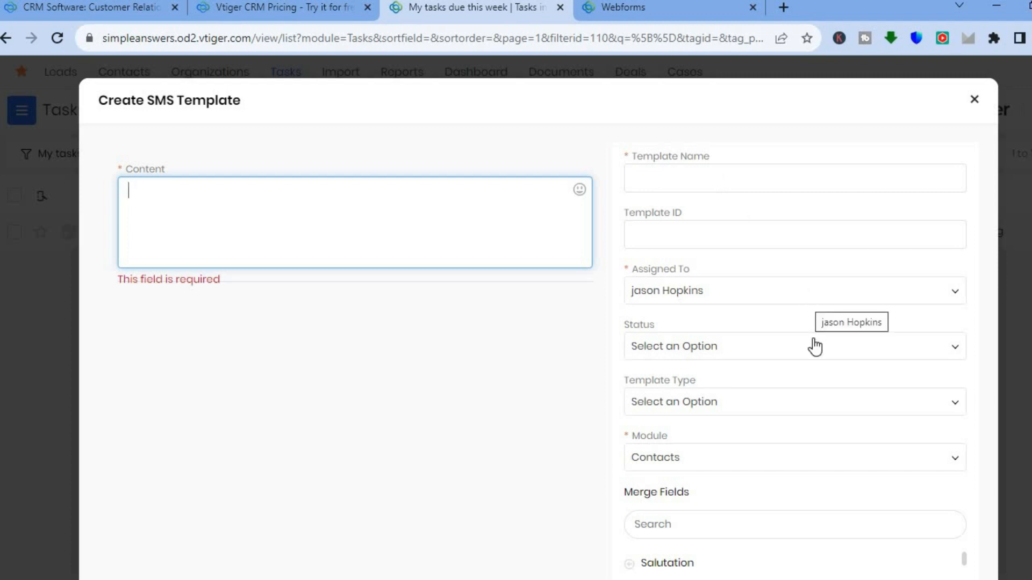
left_click(813, 348)
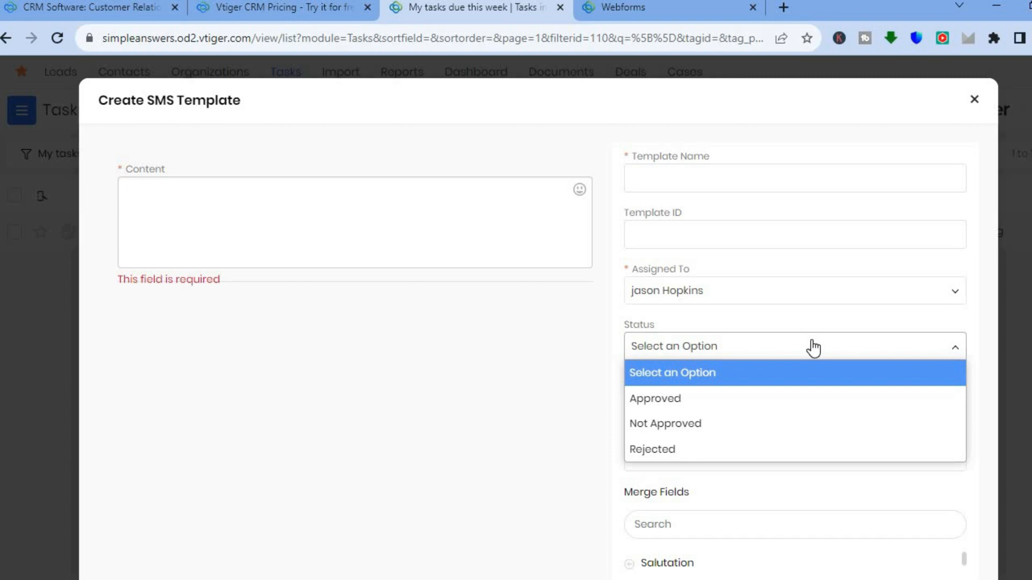
left_click(813, 349)
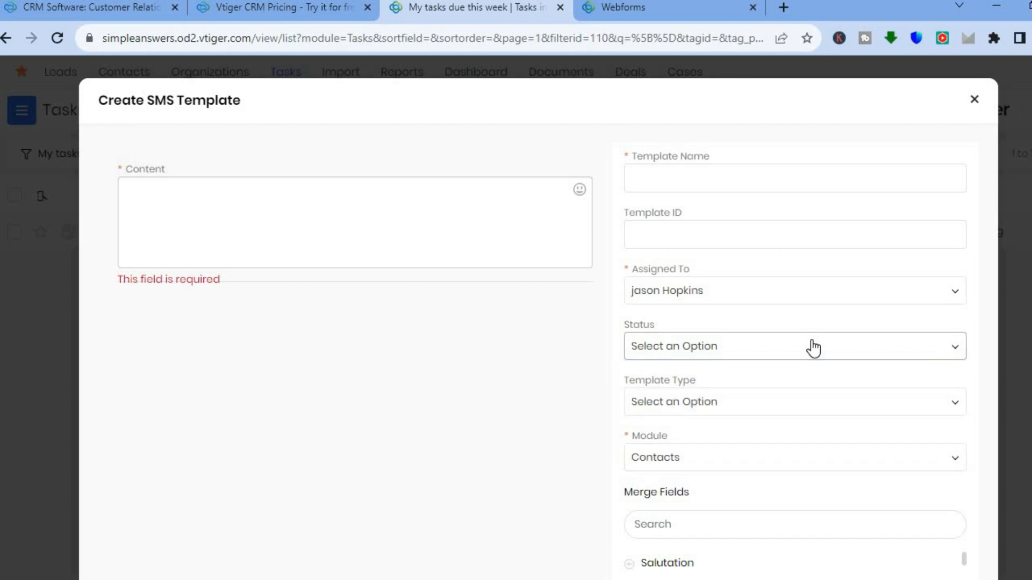
left_click(816, 402)
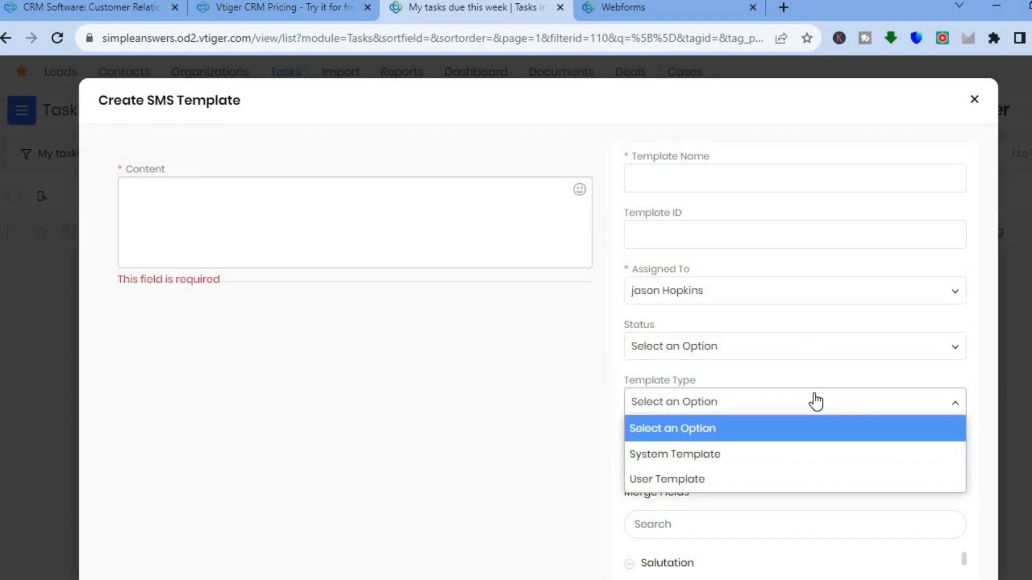
left_click(816, 402)
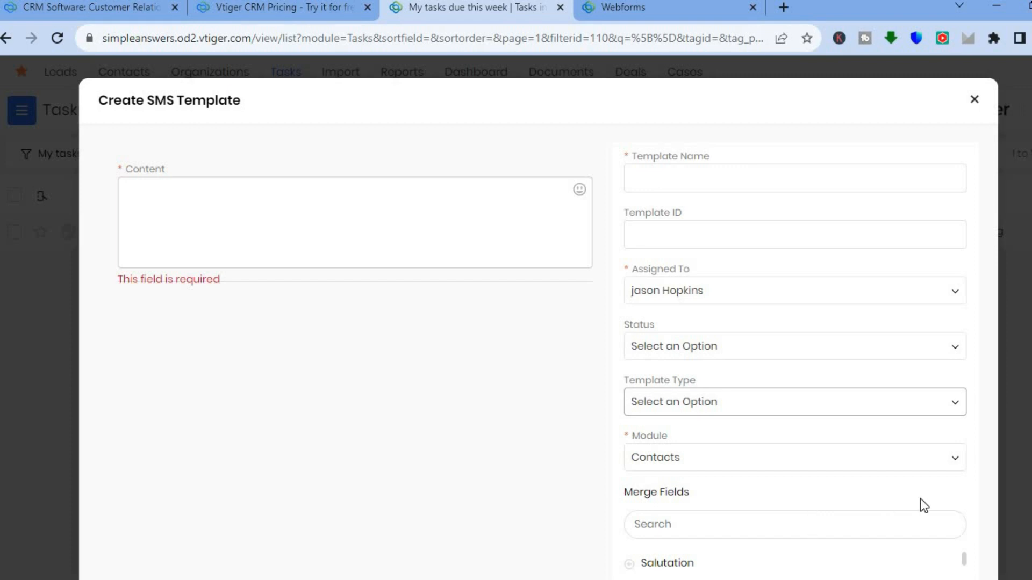
left_click(974, 99)
left_click(701, 153)
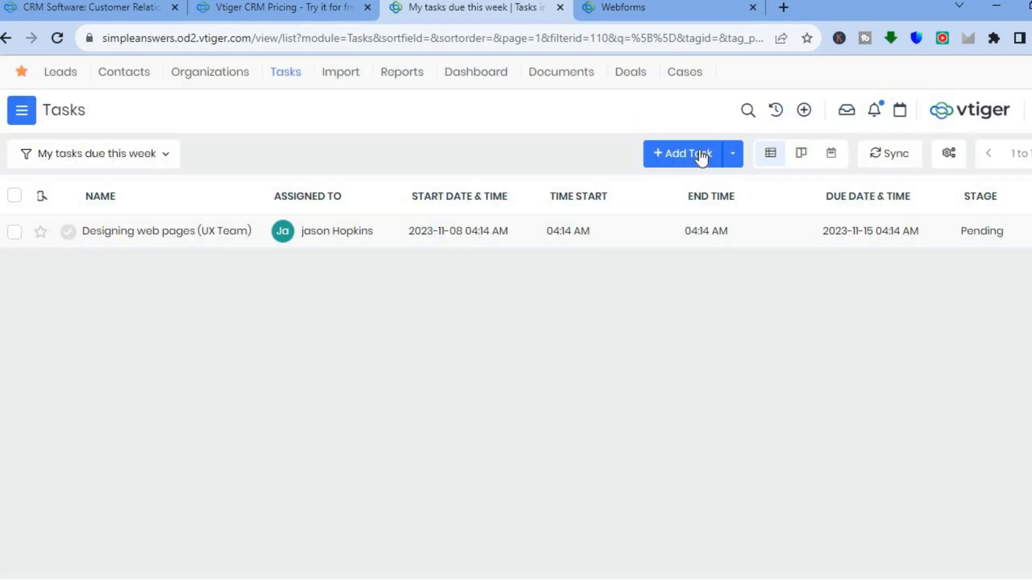